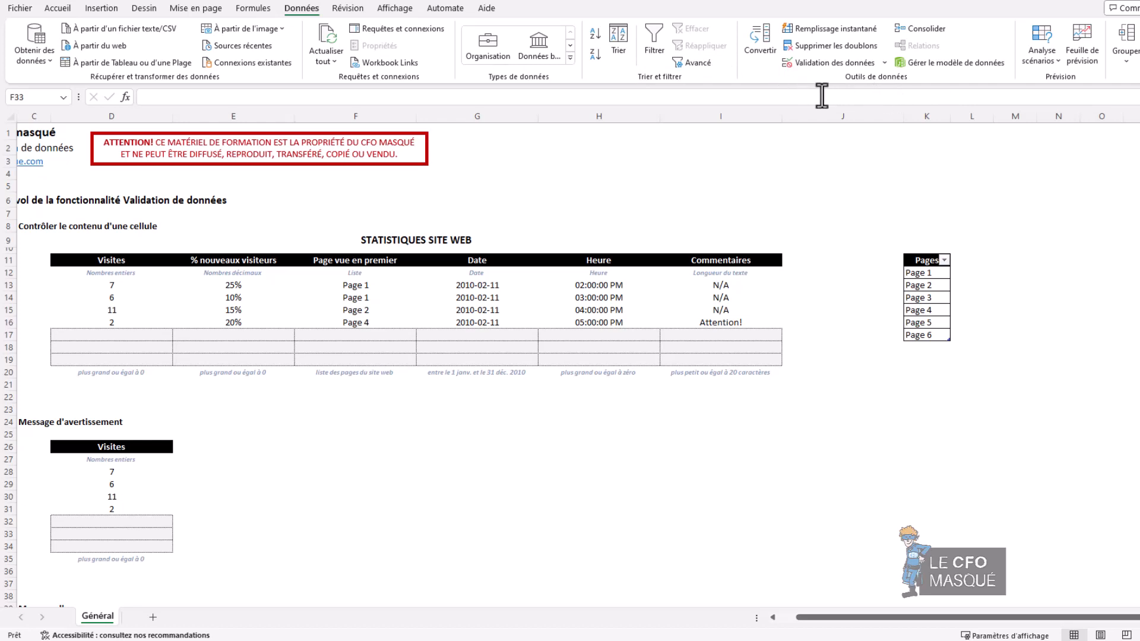
Step: Examine the validation criteria for cell H25, trying the Date and Décimal types with the différente de comparison
click(598, 434)
click(849, 60)
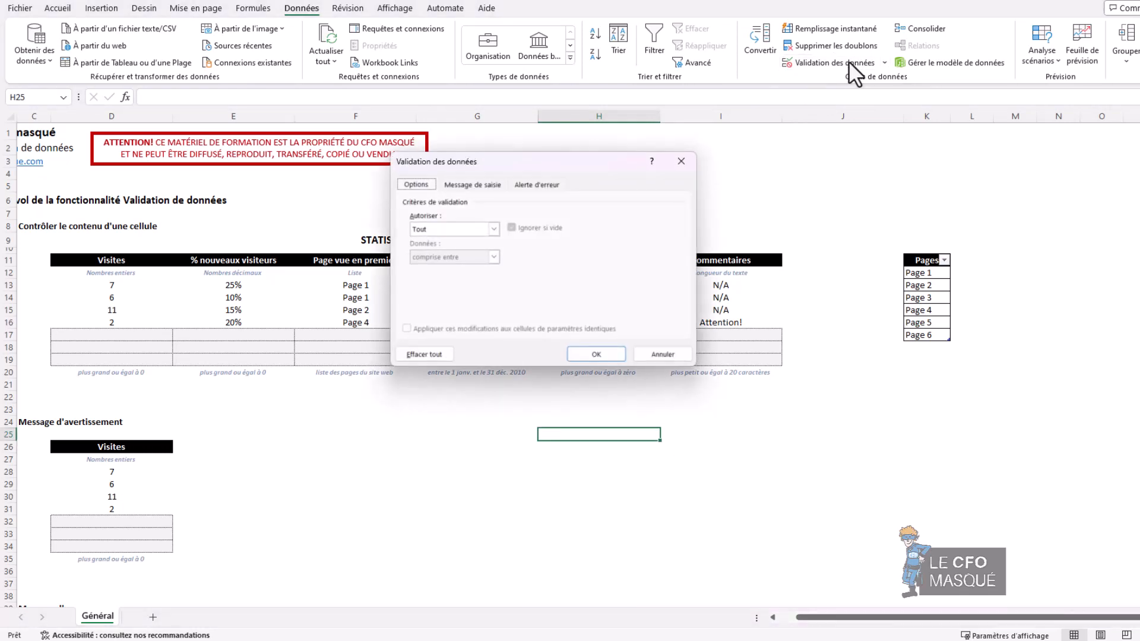
click(487, 229)
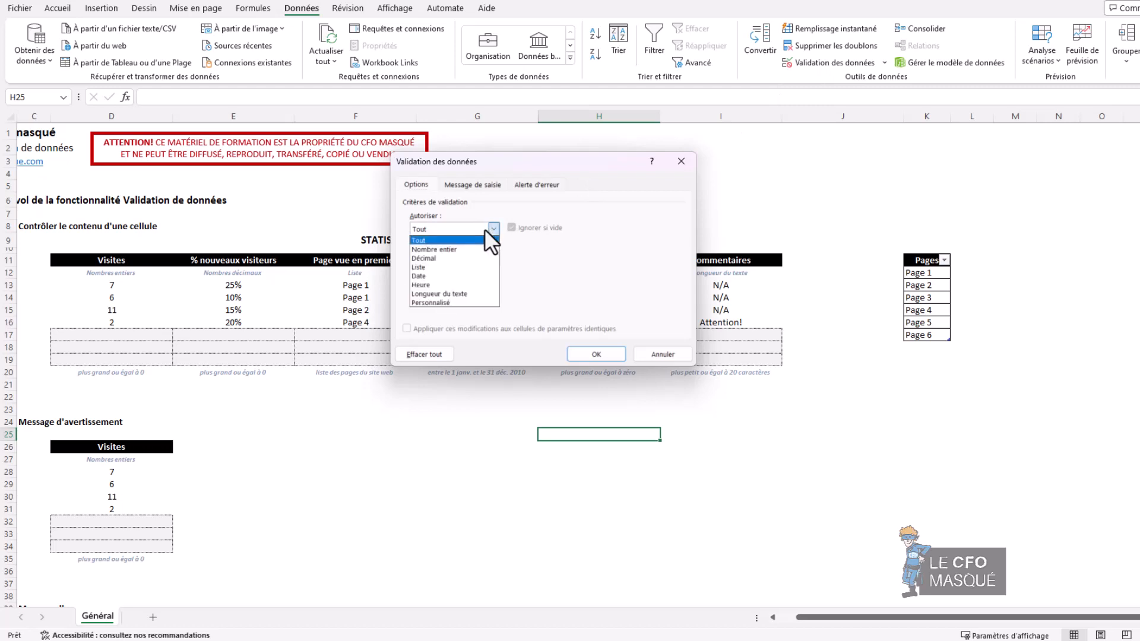
click(432, 275)
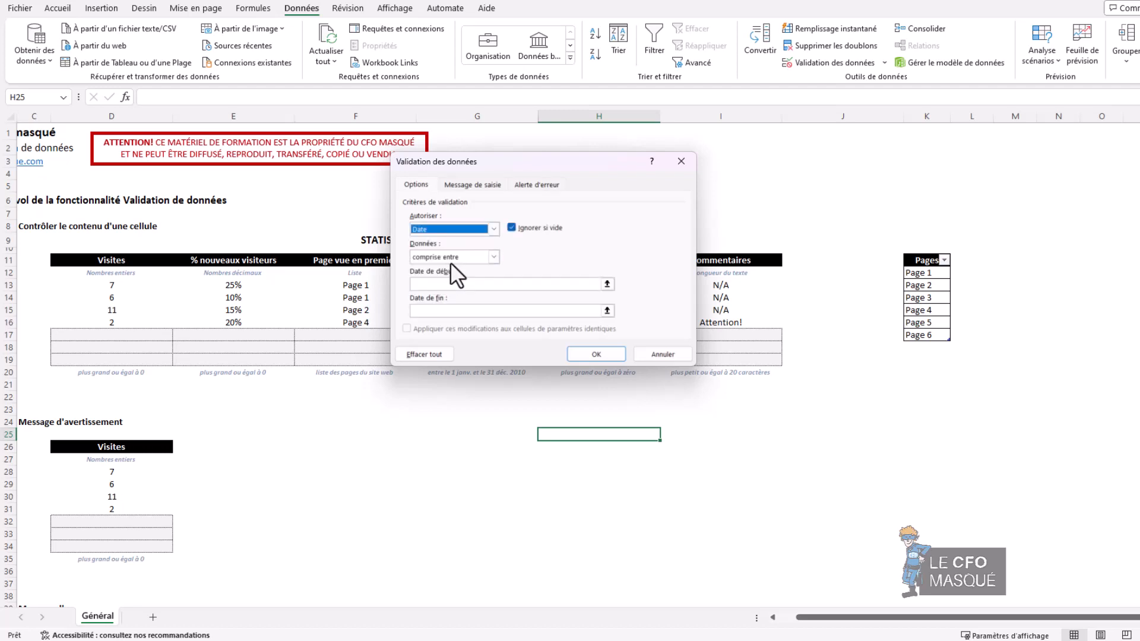
click(455, 256)
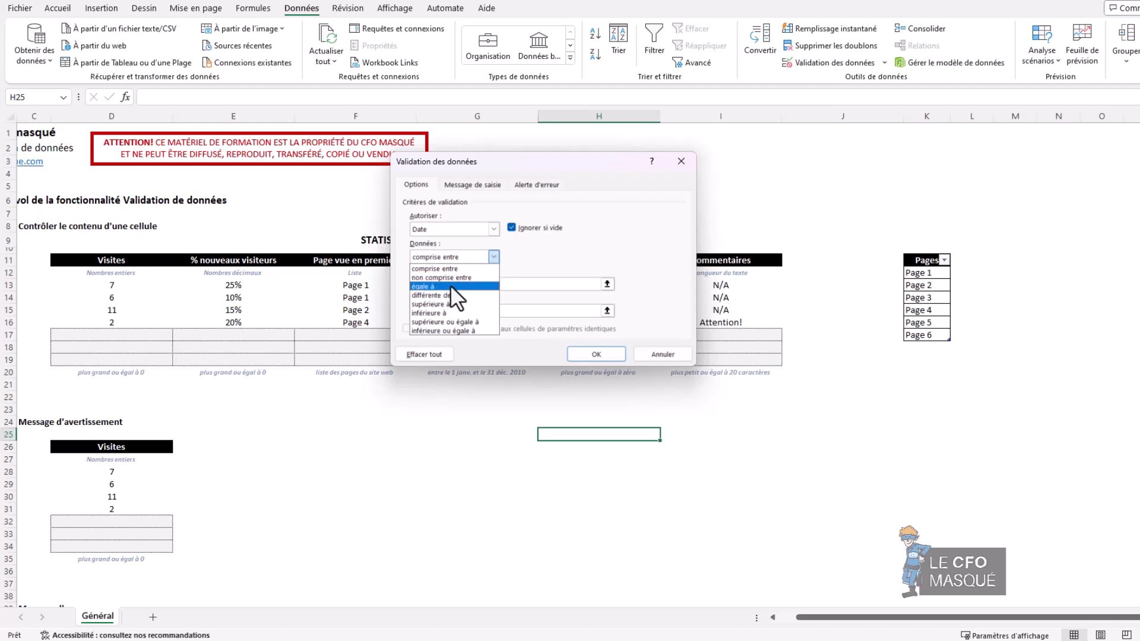
click(493, 255)
click(487, 255)
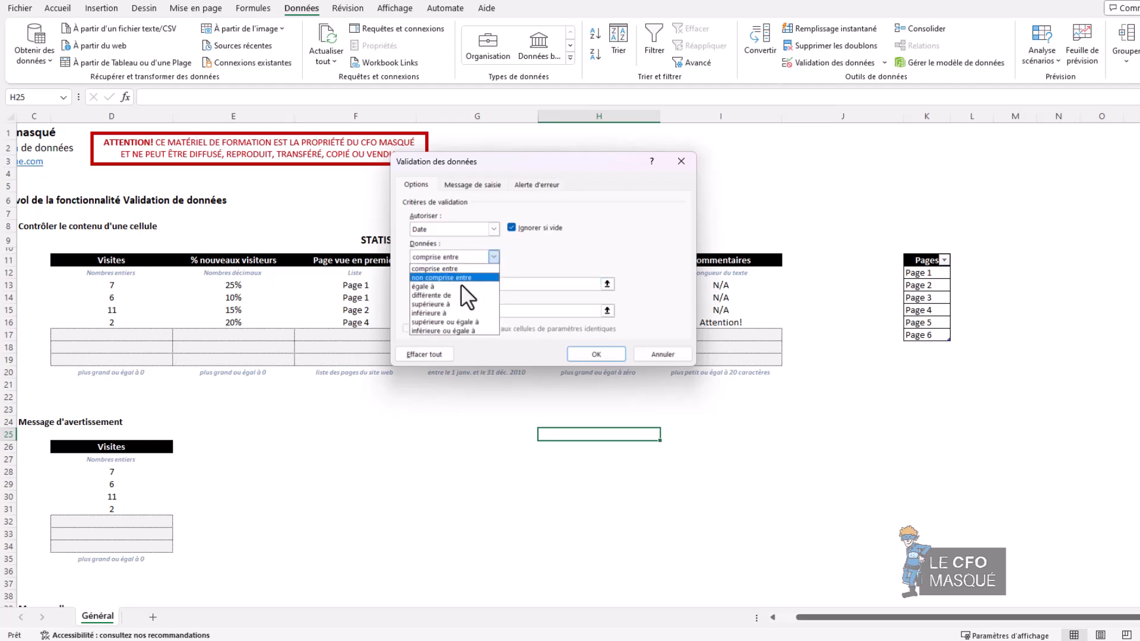
click(455, 290)
click(462, 256)
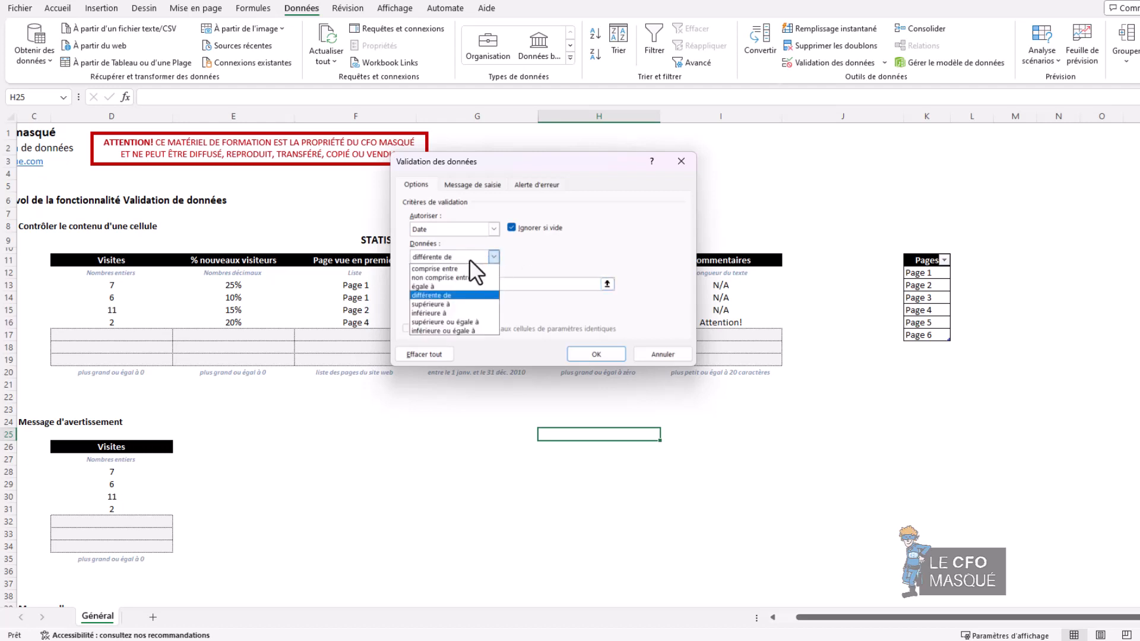
click(451, 290)
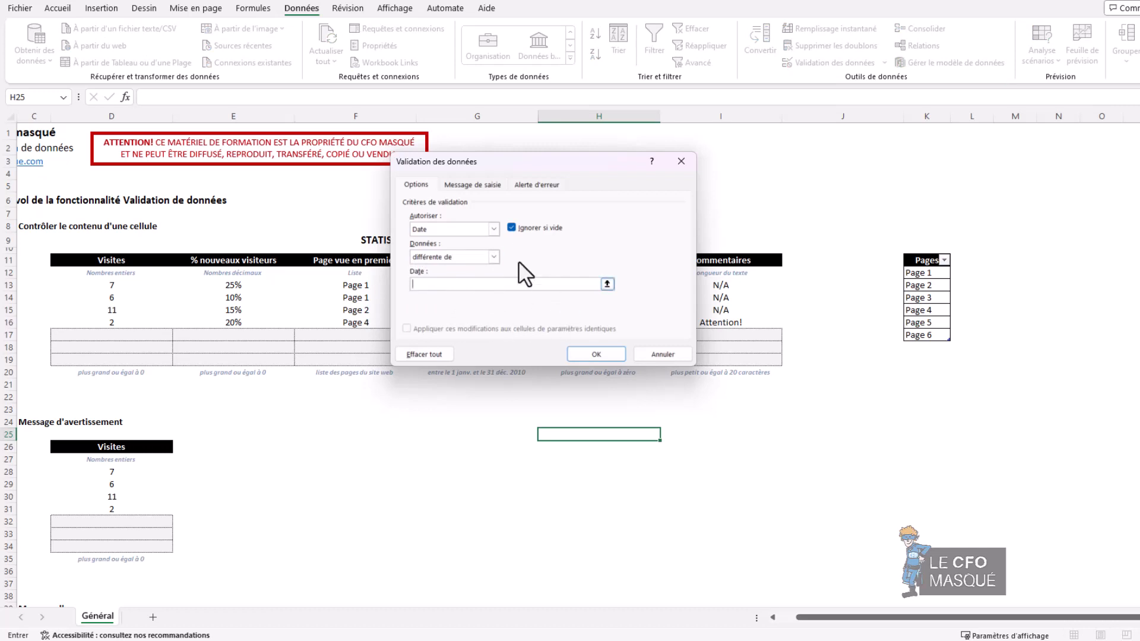
click(493, 230)
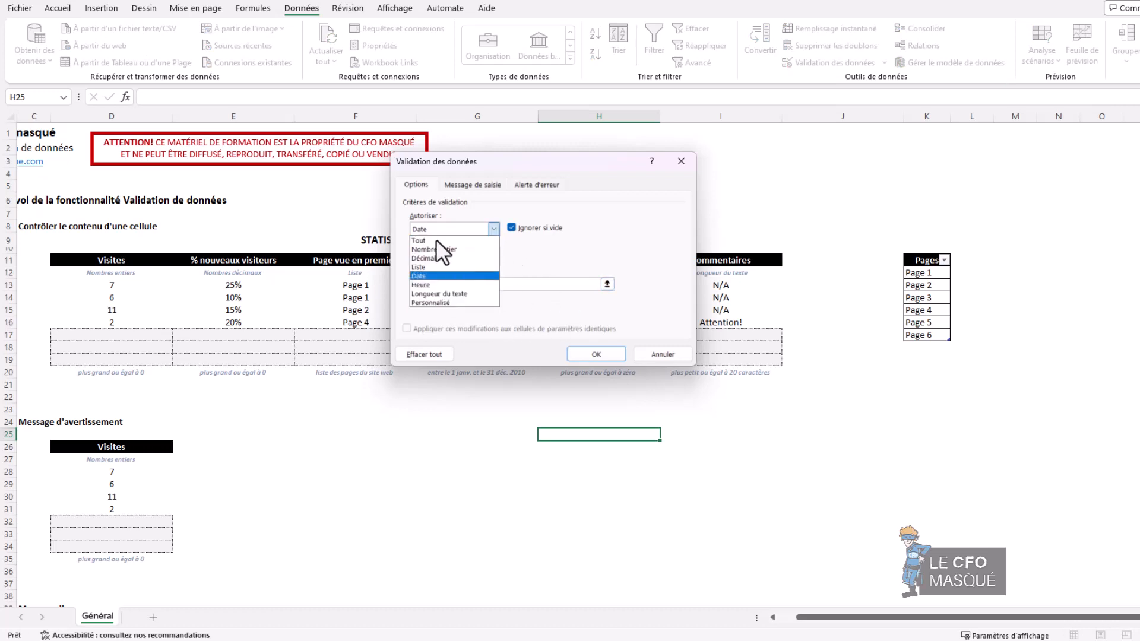
click(461, 259)
click(429, 284)
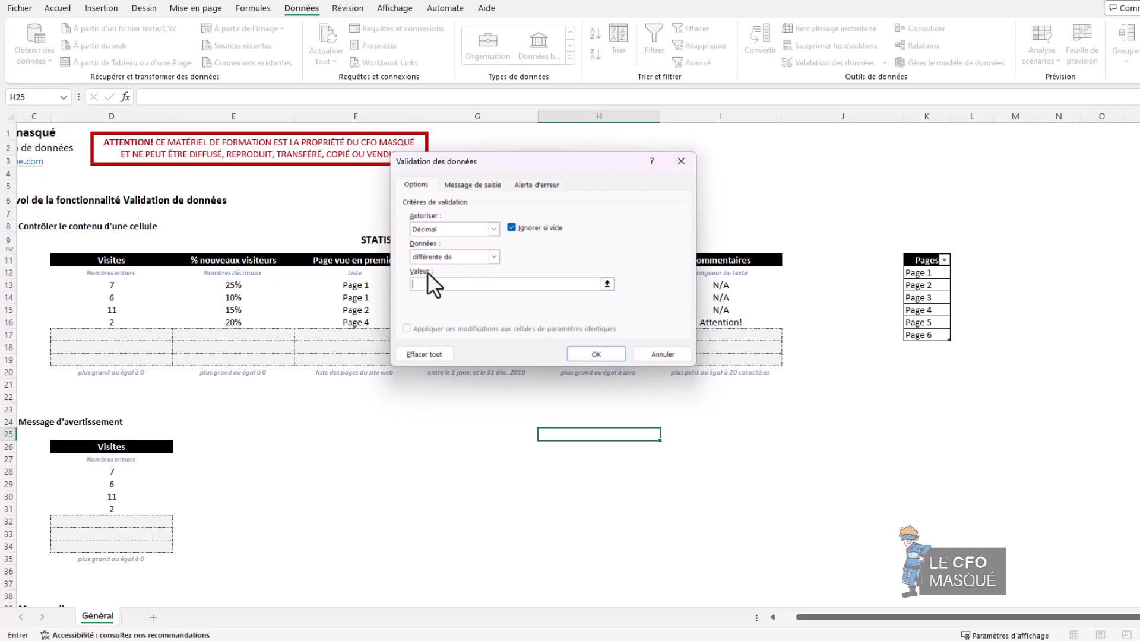
click(479, 305)
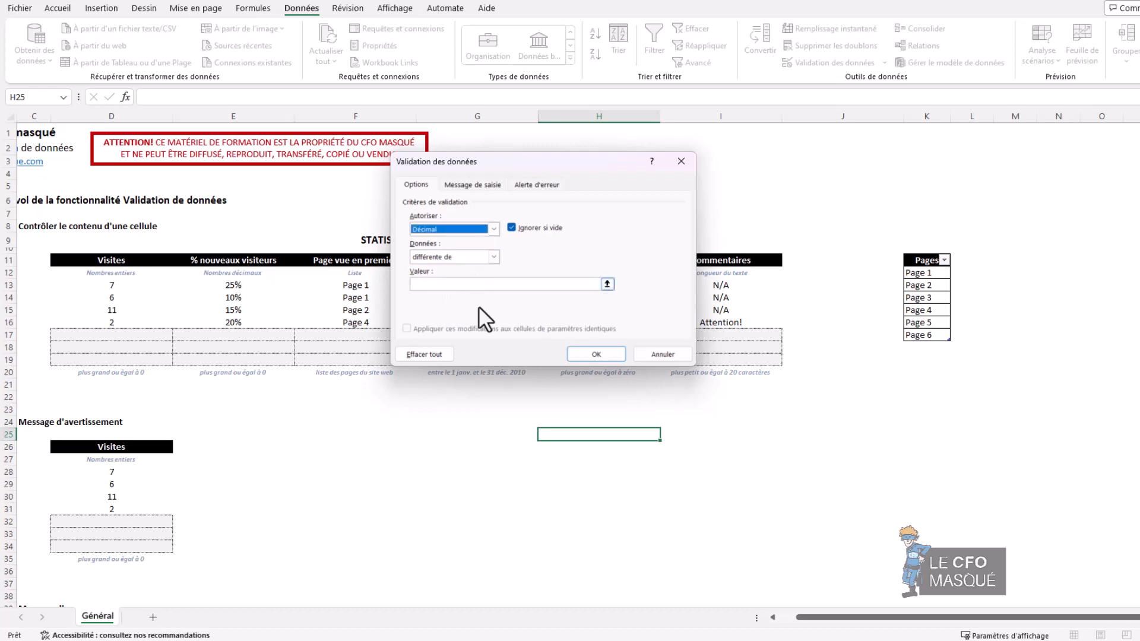
Step: Review the input message settings and the Avertissement and Informations error alert styles, and close data validation without applying anything
click(479, 183)
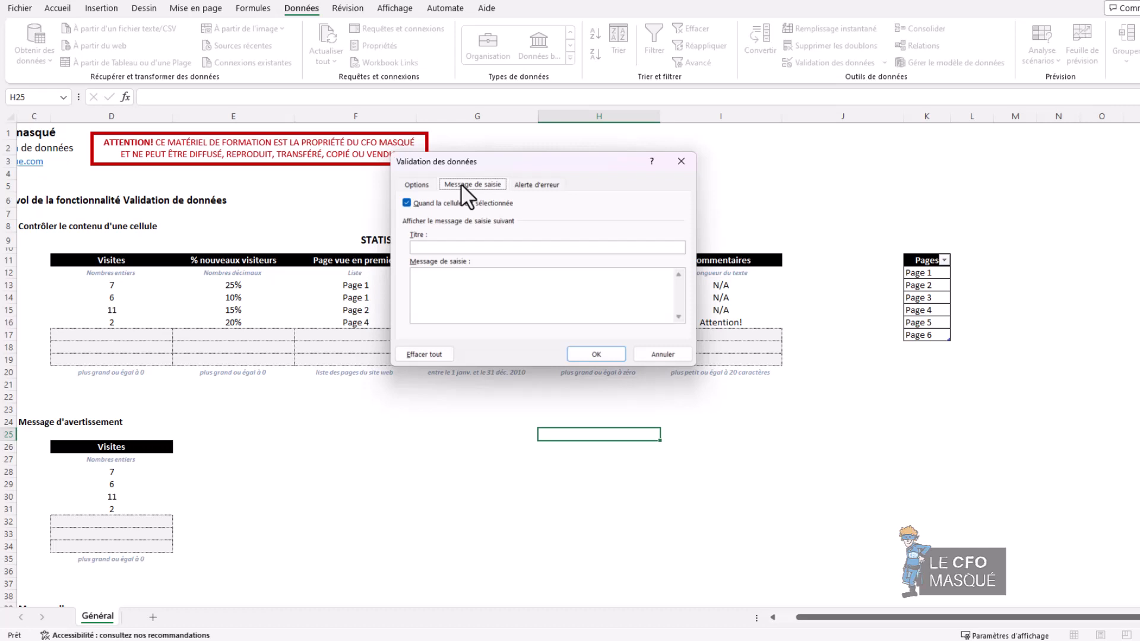
click(527, 184)
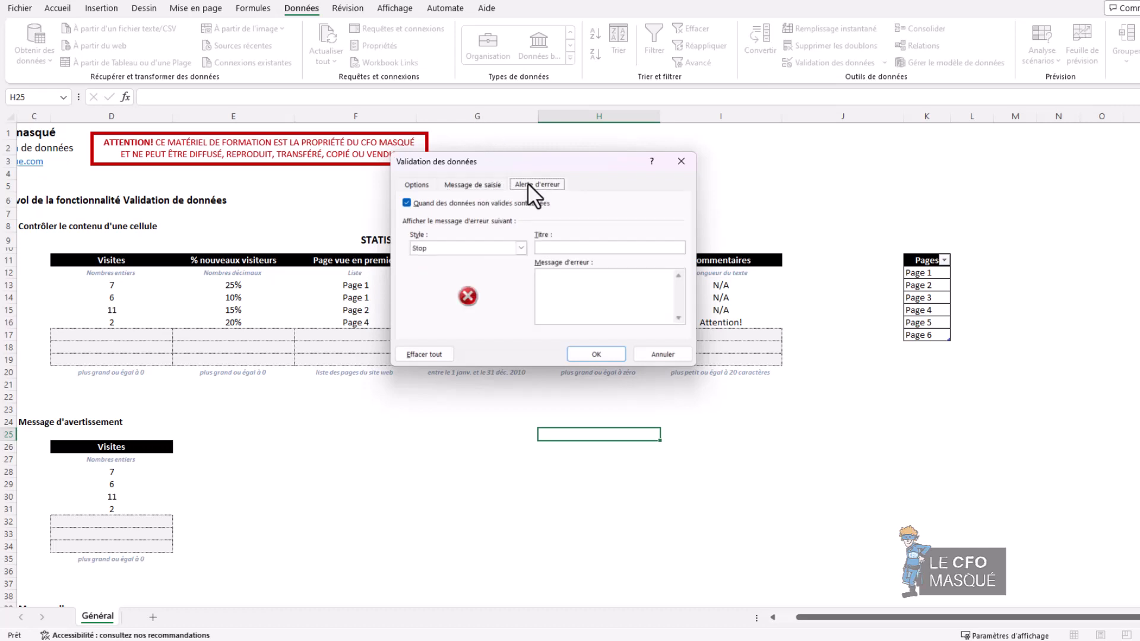
click(442, 248)
click(448, 259)
click(454, 249)
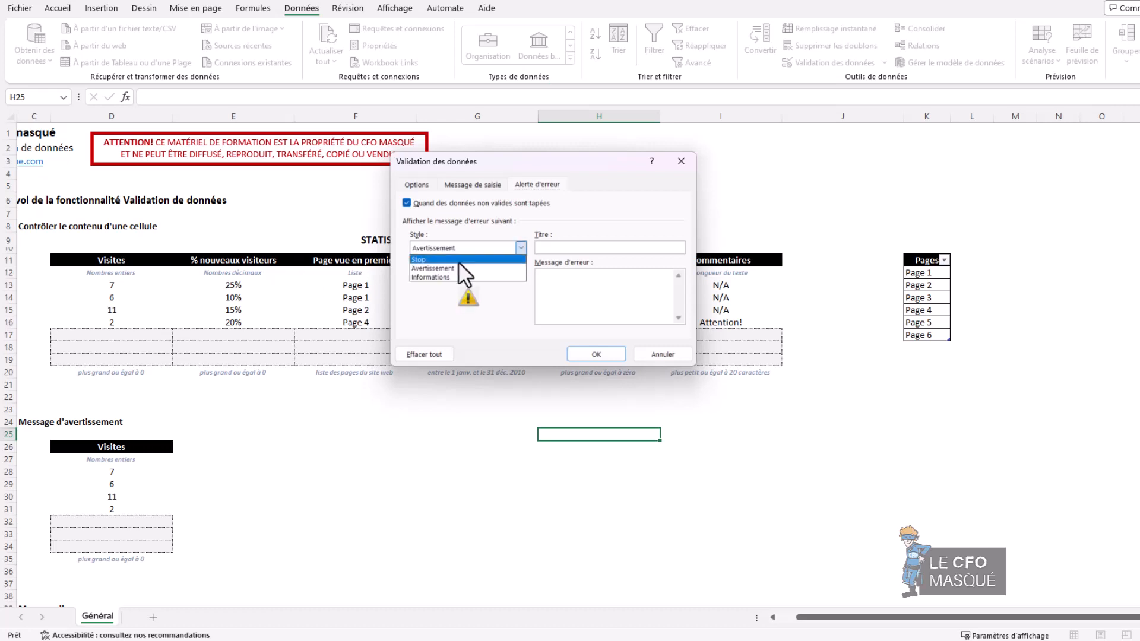
click(451, 277)
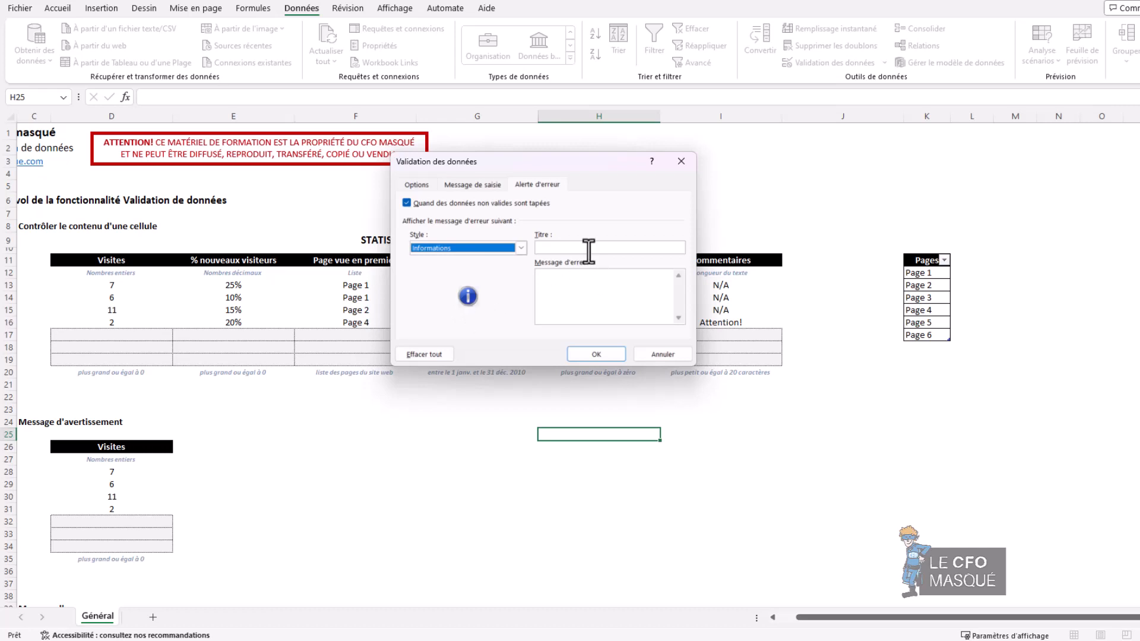
click(644, 353)
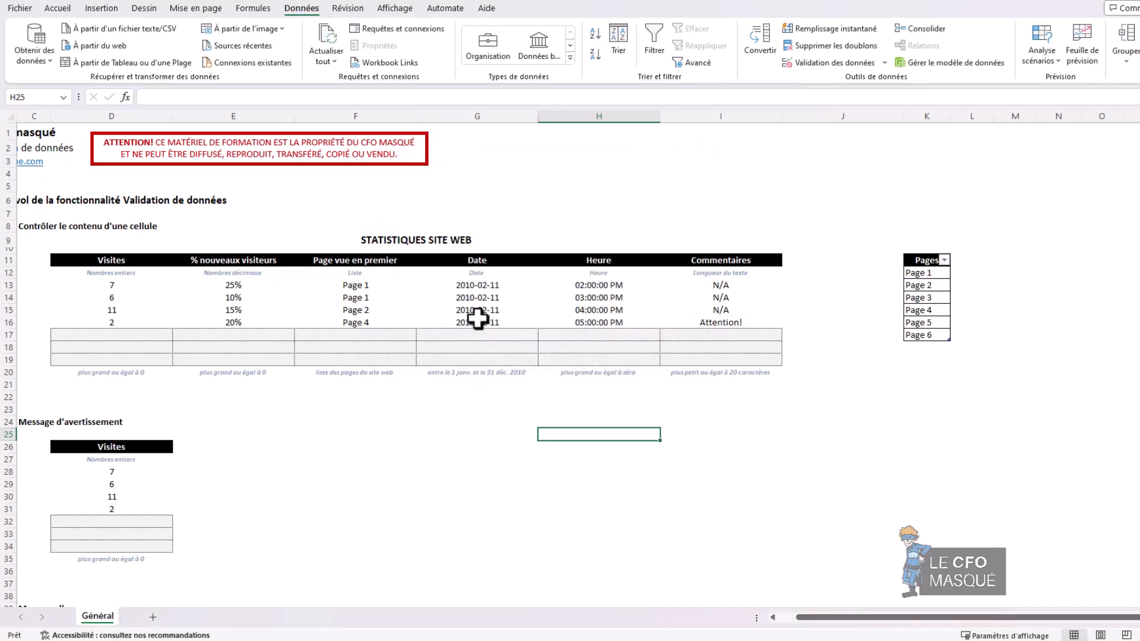
Step: Try to enter the decimal 6.5 in cell D18 of the Visites column to test its whole-number validation
click(126, 348)
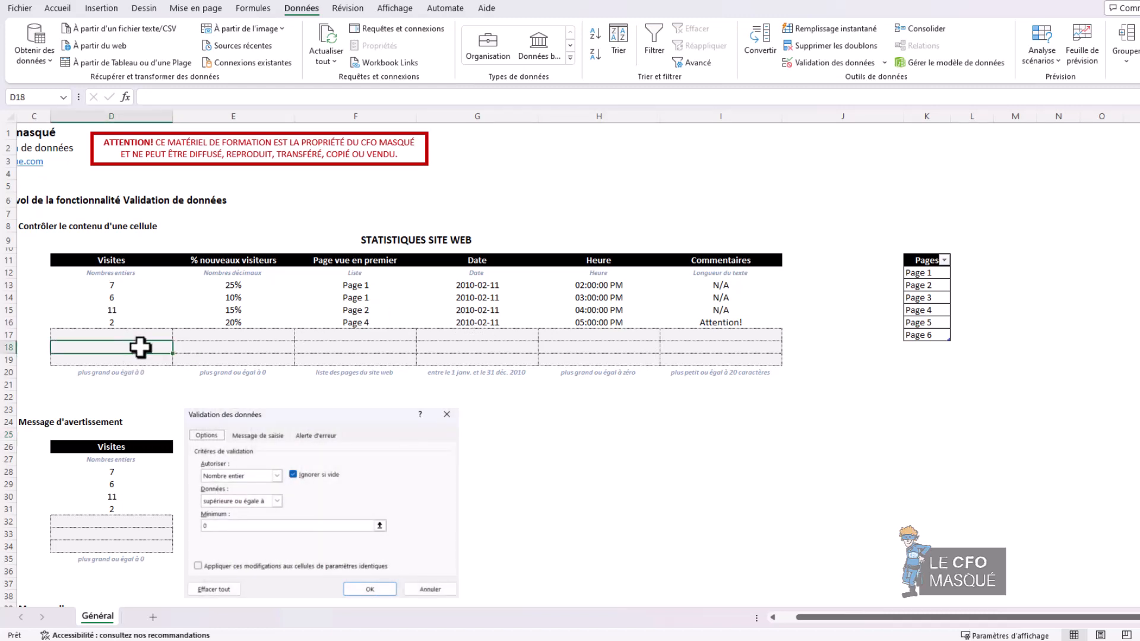
click(95, 273)
click(125, 349)
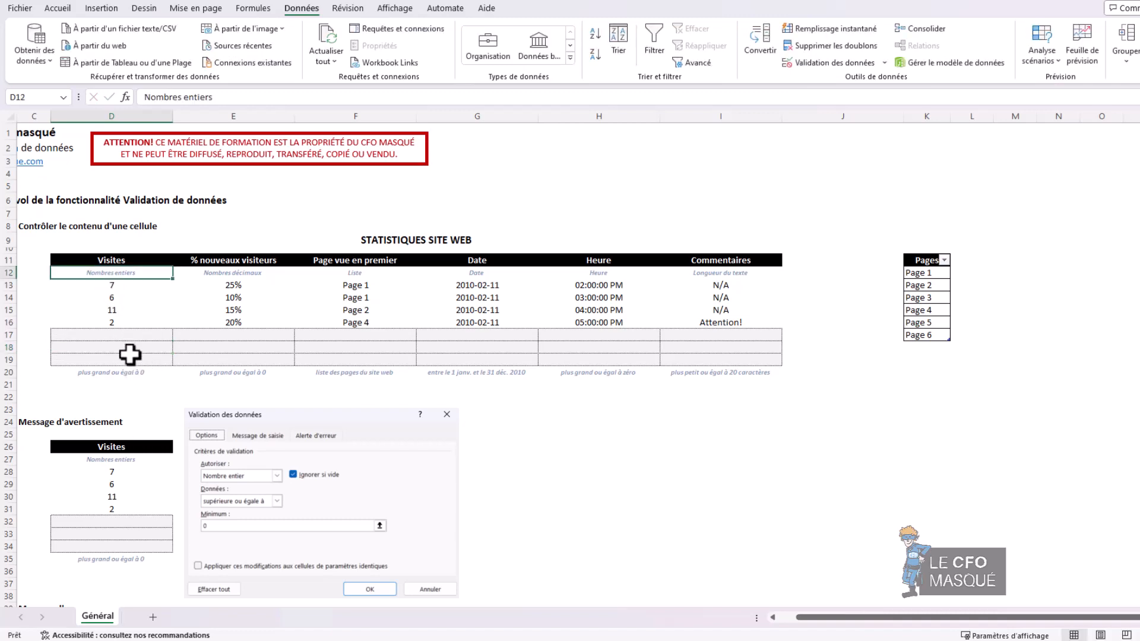
click(125, 349)
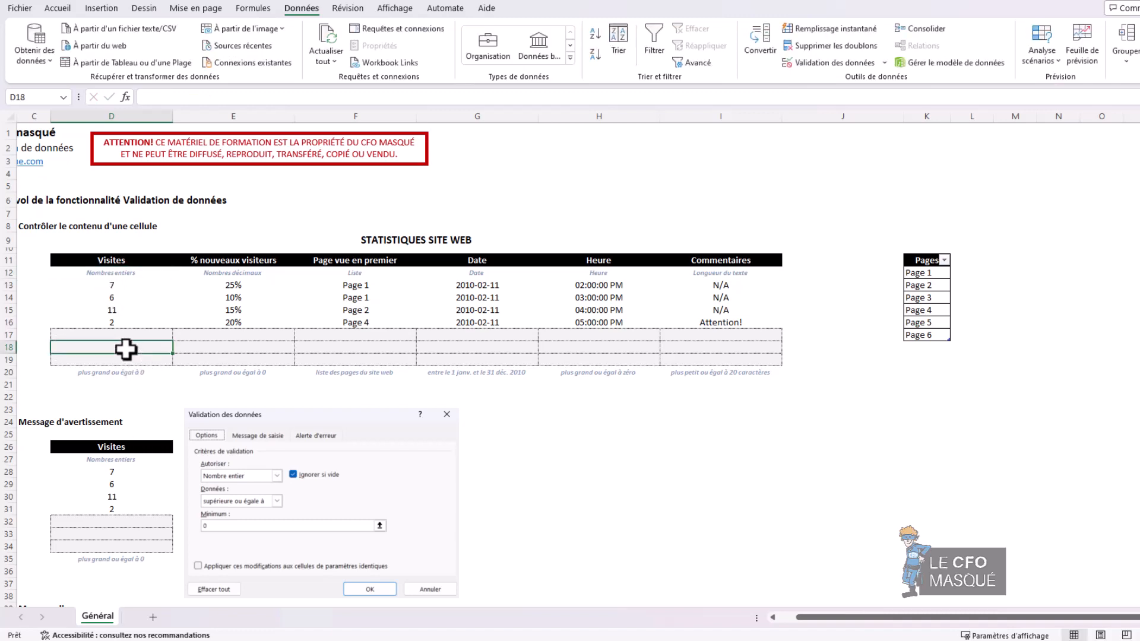
text(6.5)
key(Return)
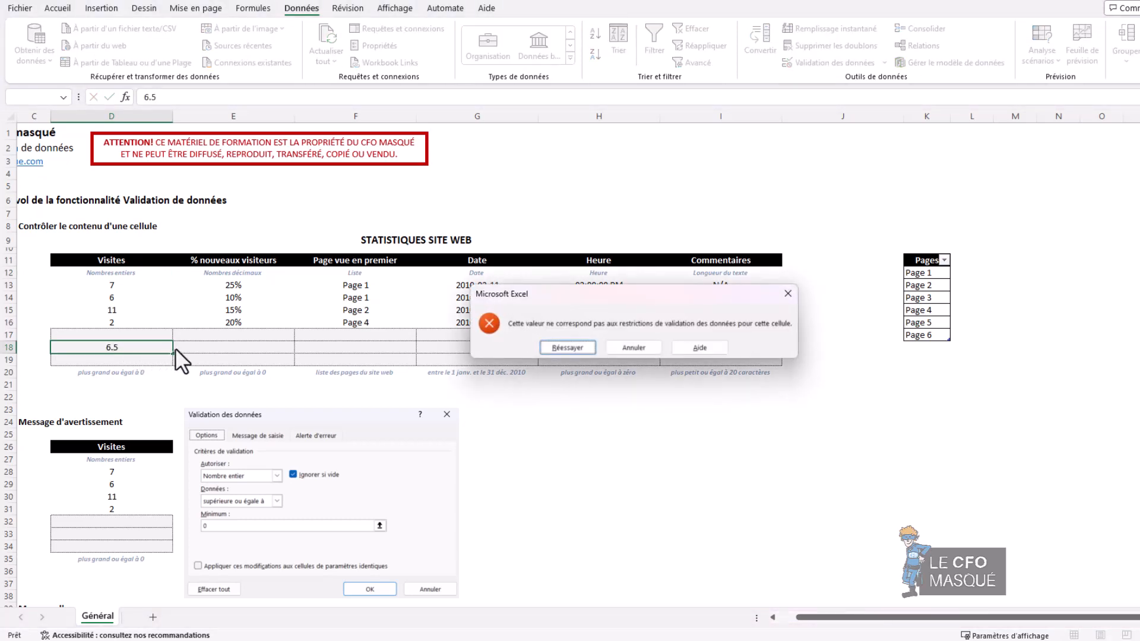
click(615, 350)
Step: Try to enter the negative number -8 in cell D19 of the Visites column
click(122, 356)
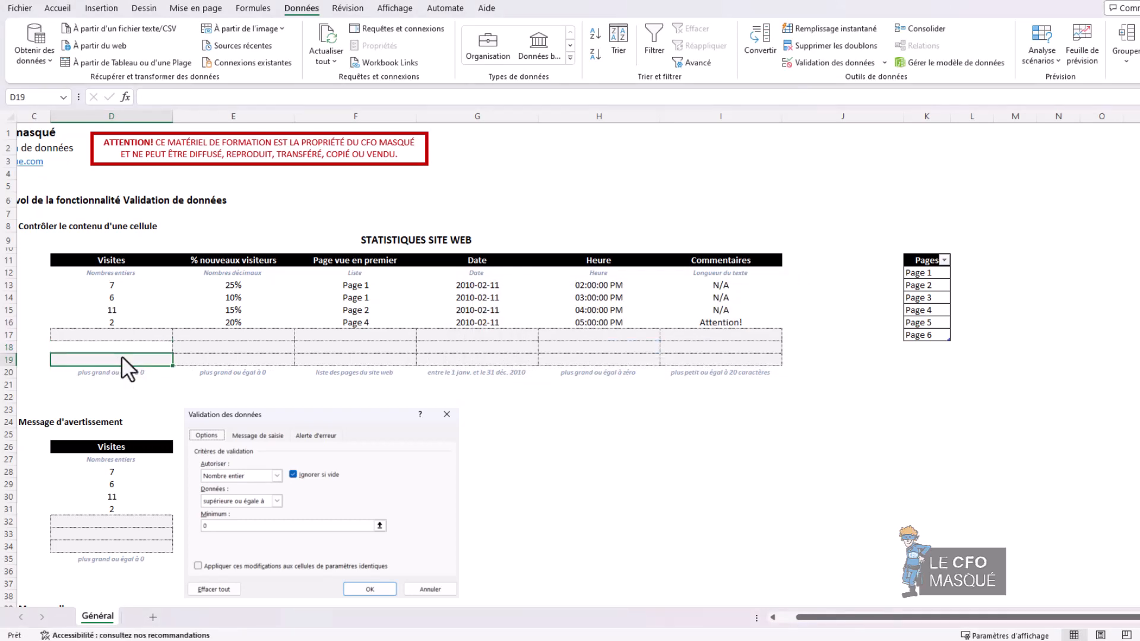
text(-8)
key(Return)
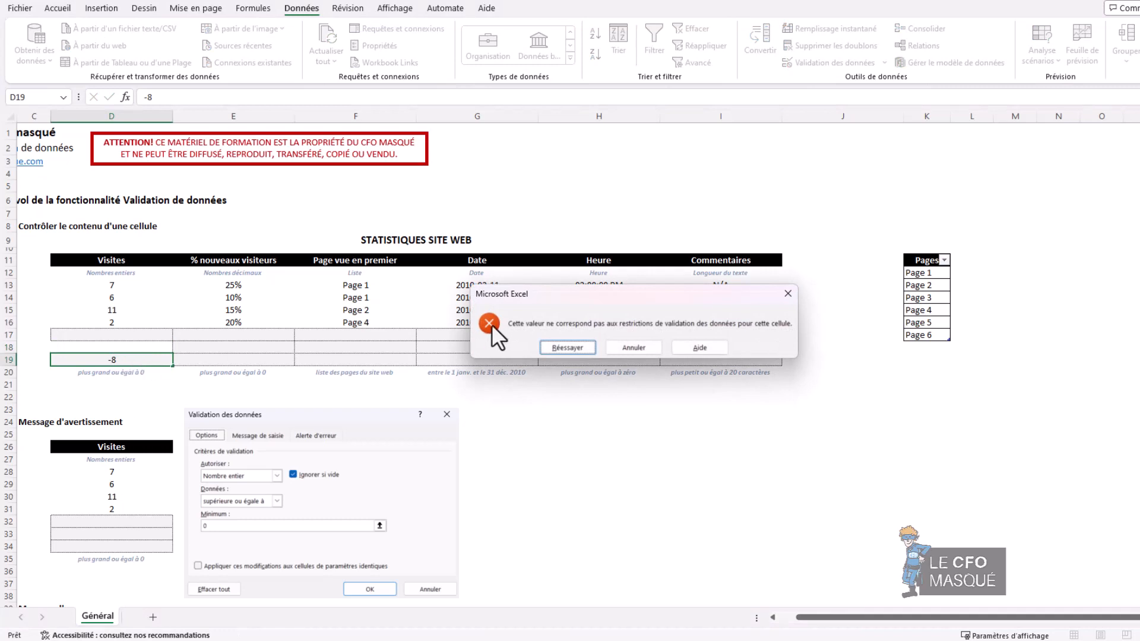
key(Escape)
Step: Try to enter -6% in cell E18 of the % nouveaux visiteurs column, and discard the entry
click(244, 344)
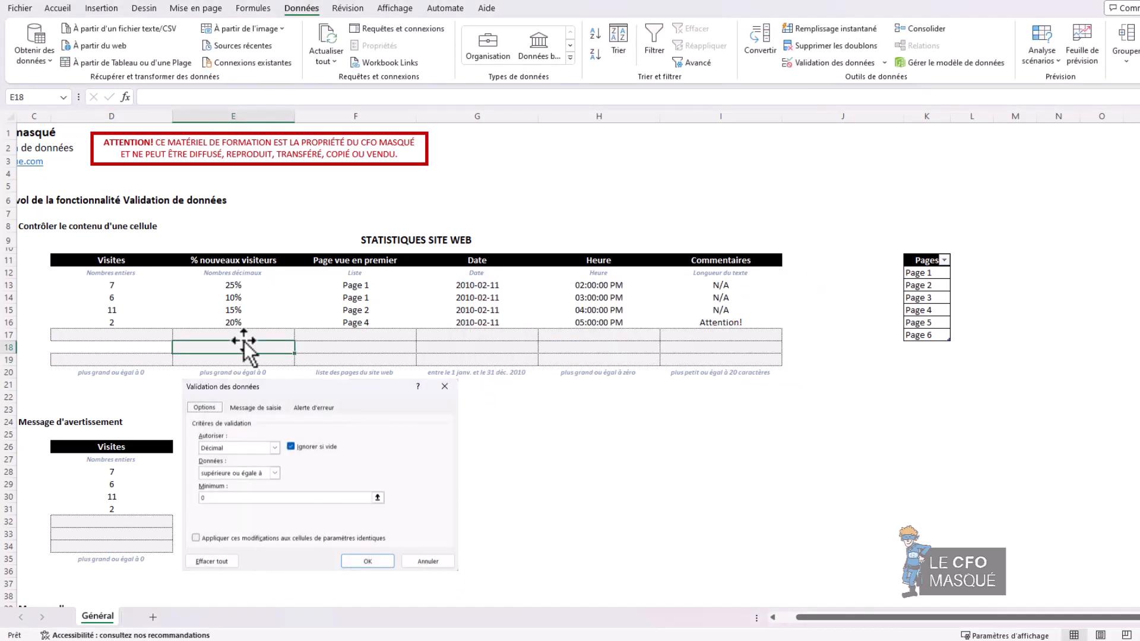
text(-6)
key(Return)
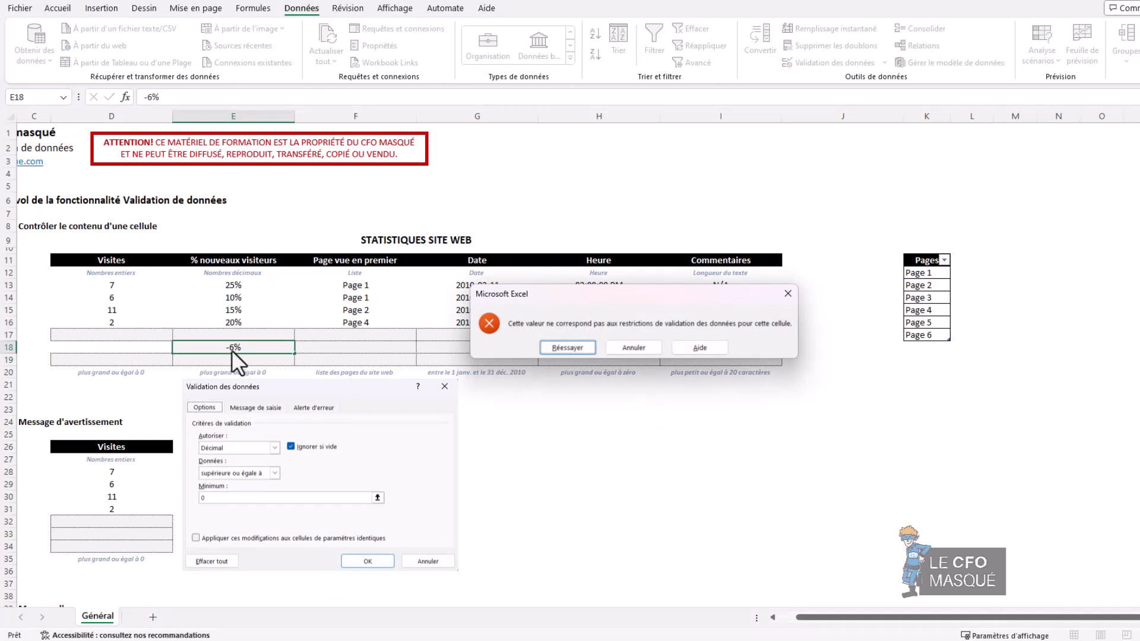
click(562, 345)
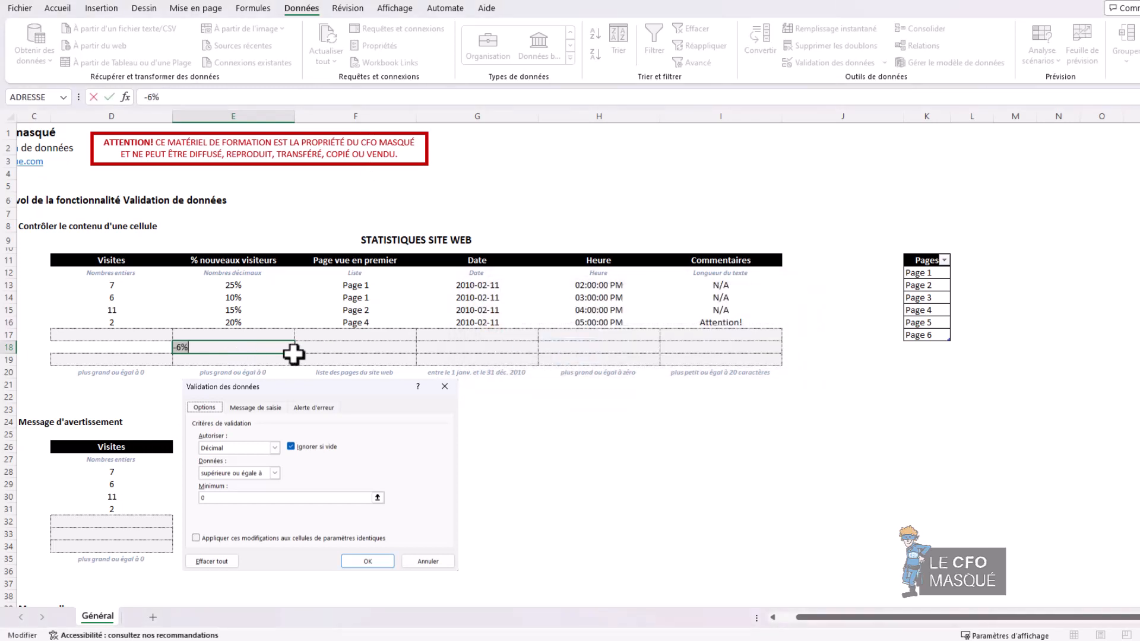
key(Escape)
Step: Change the Page vue en premier value in cell F15 to Page 5 using its validation list
click(346, 346)
click(366, 301)
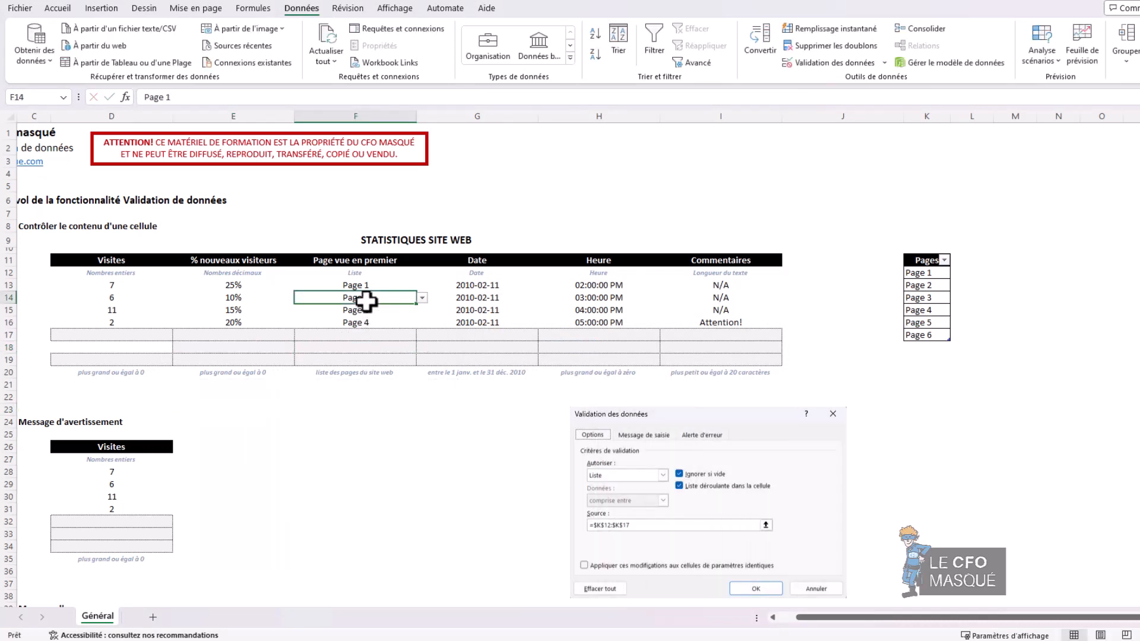
click(365, 308)
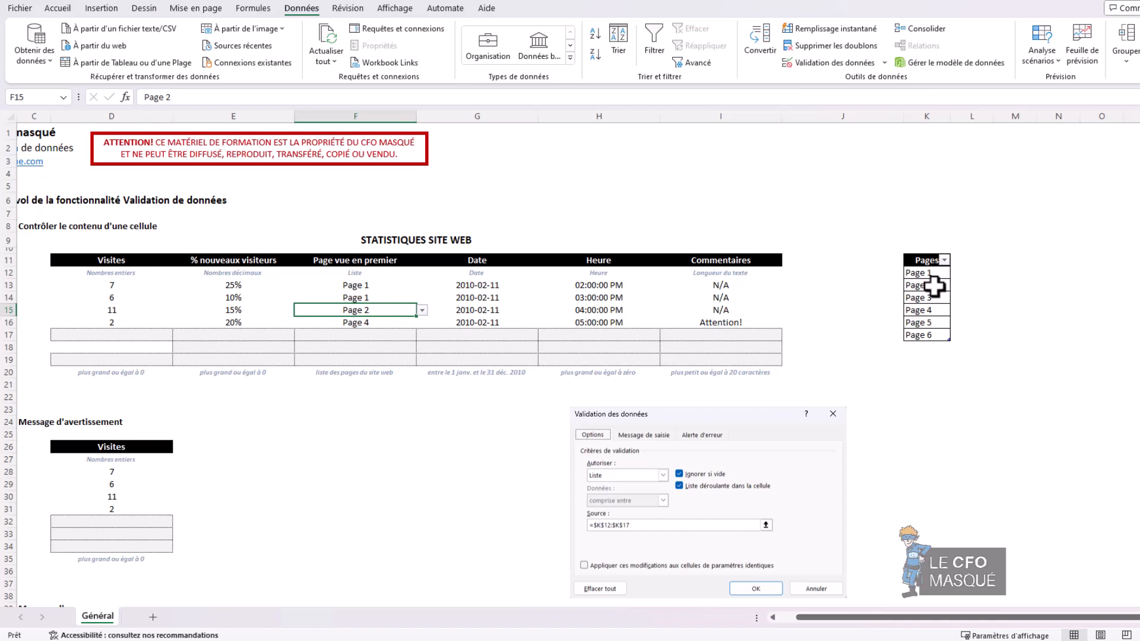
click(422, 311)
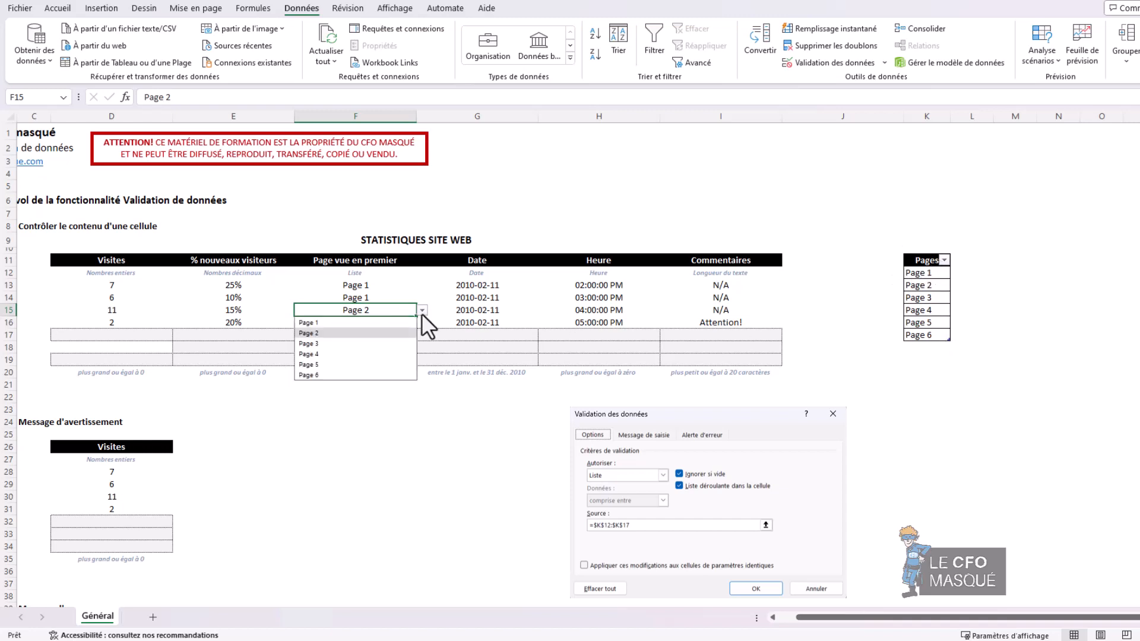
click(327, 365)
Step: Fill cell F17 of the Page vue en premier column with Page 3 from its validation list
click(375, 336)
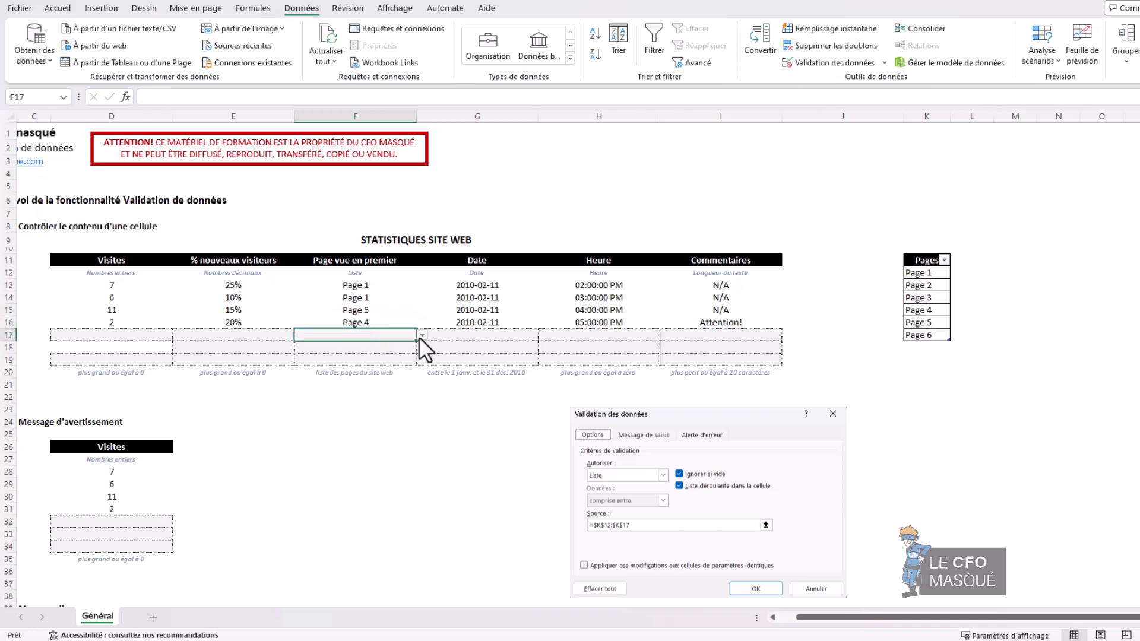
click(421, 336)
click(350, 368)
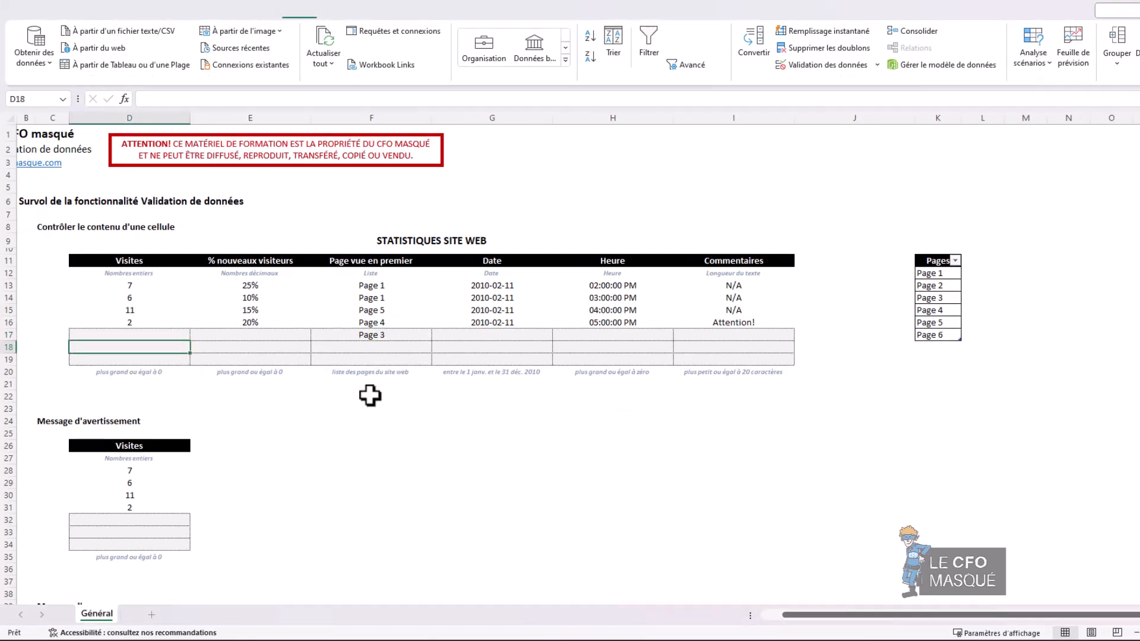
Step: Start a data validation rule for cell F24 that allows only values from a list (Liste)
click(387, 417)
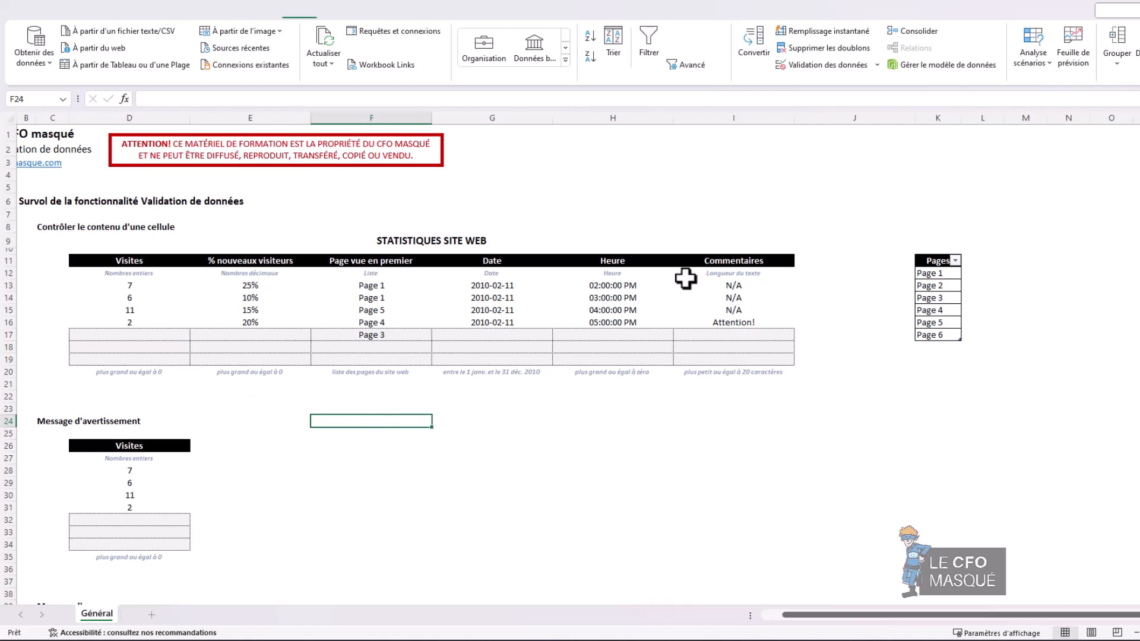
click(835, 67)
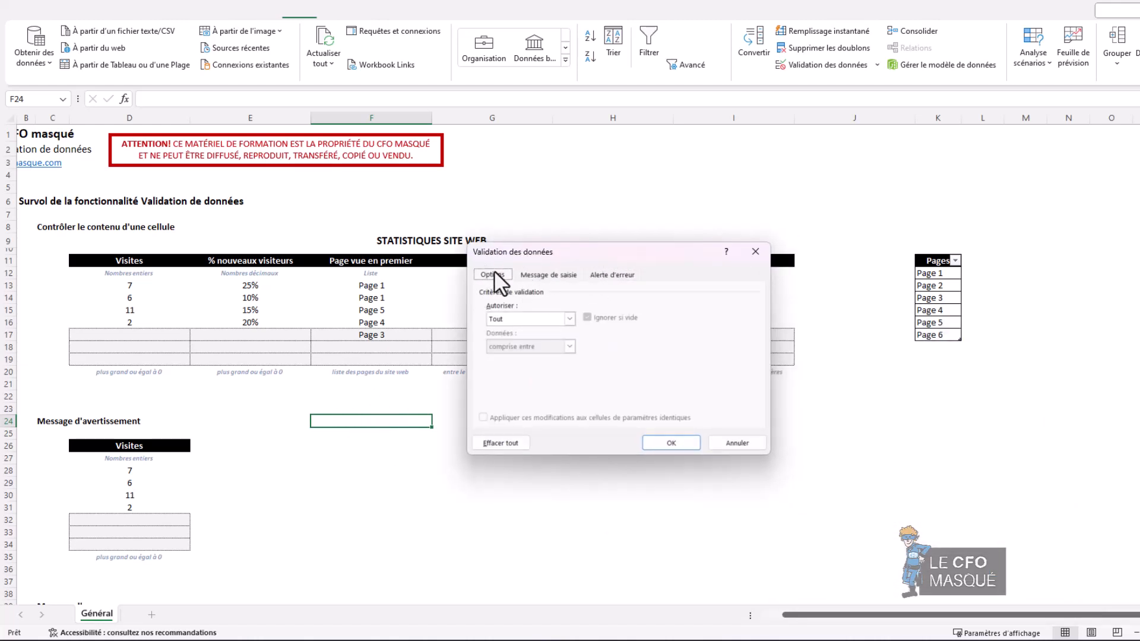
click(530, 321)
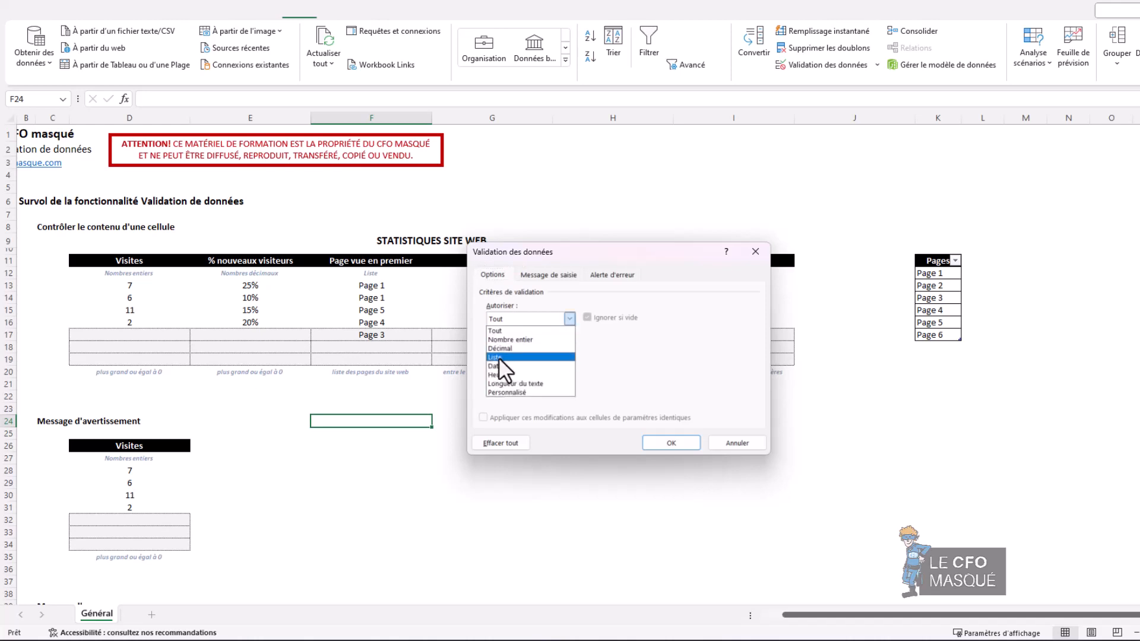
click(498, 358)
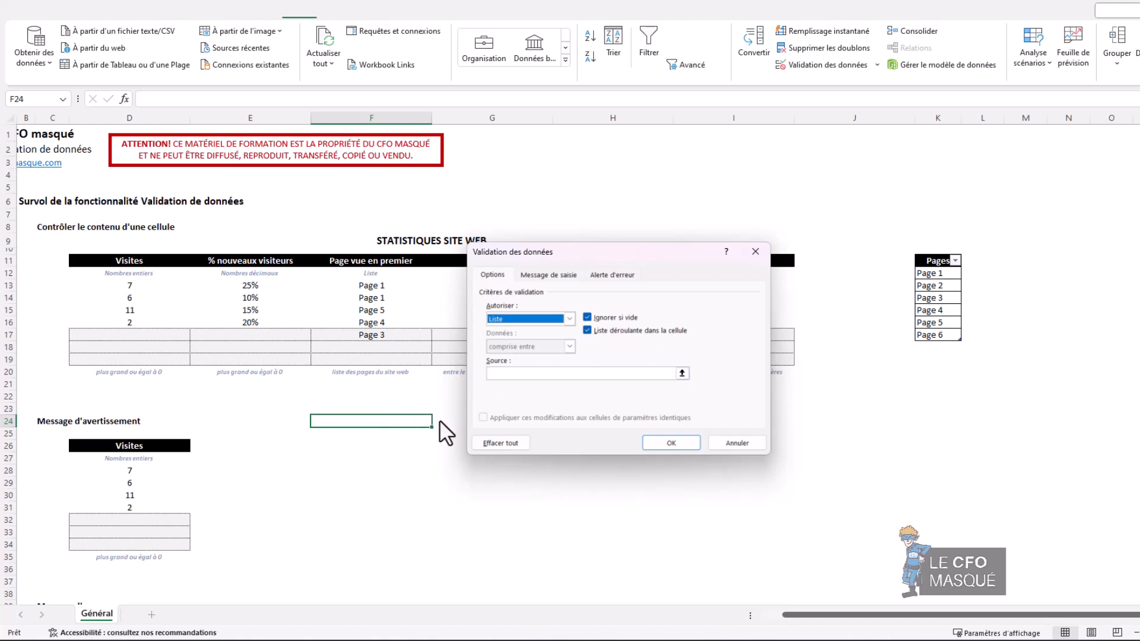
Step: Set the list source to the Pages range $K$12:$K$17
click(585, 374)
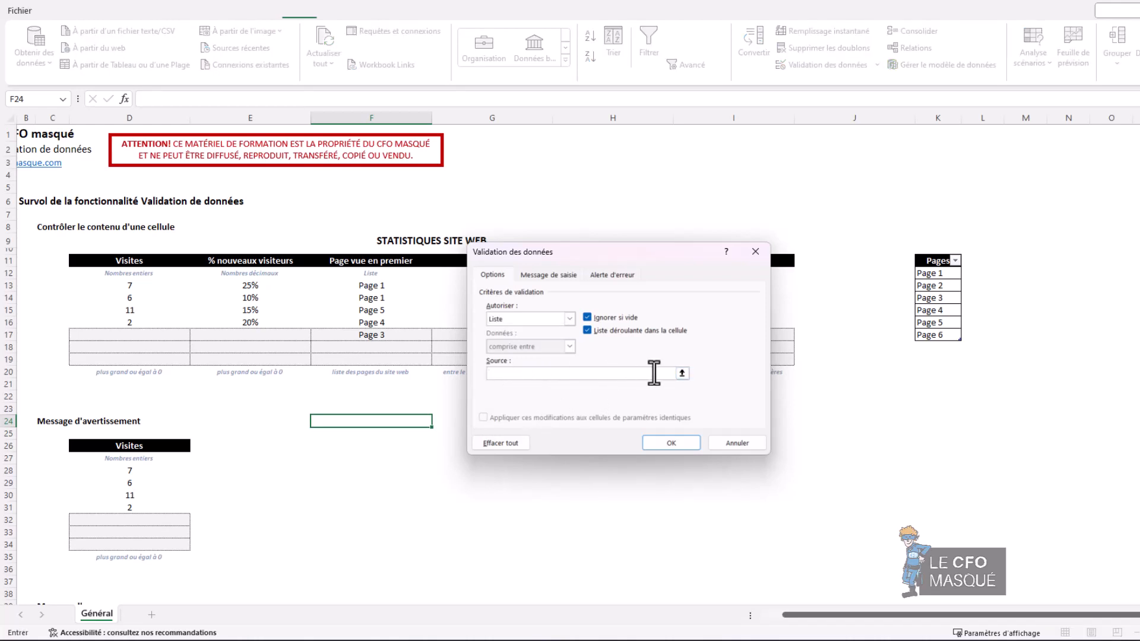
click(682, 373)
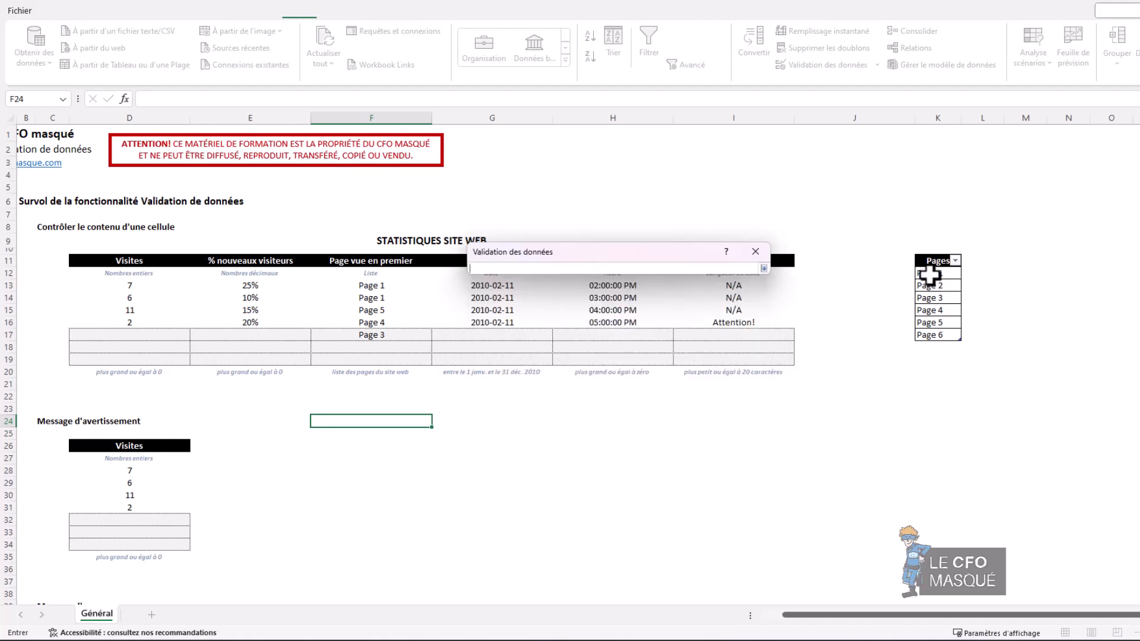
drag(929, 275, 934, 290)
drag(936, 334, 936, 347)
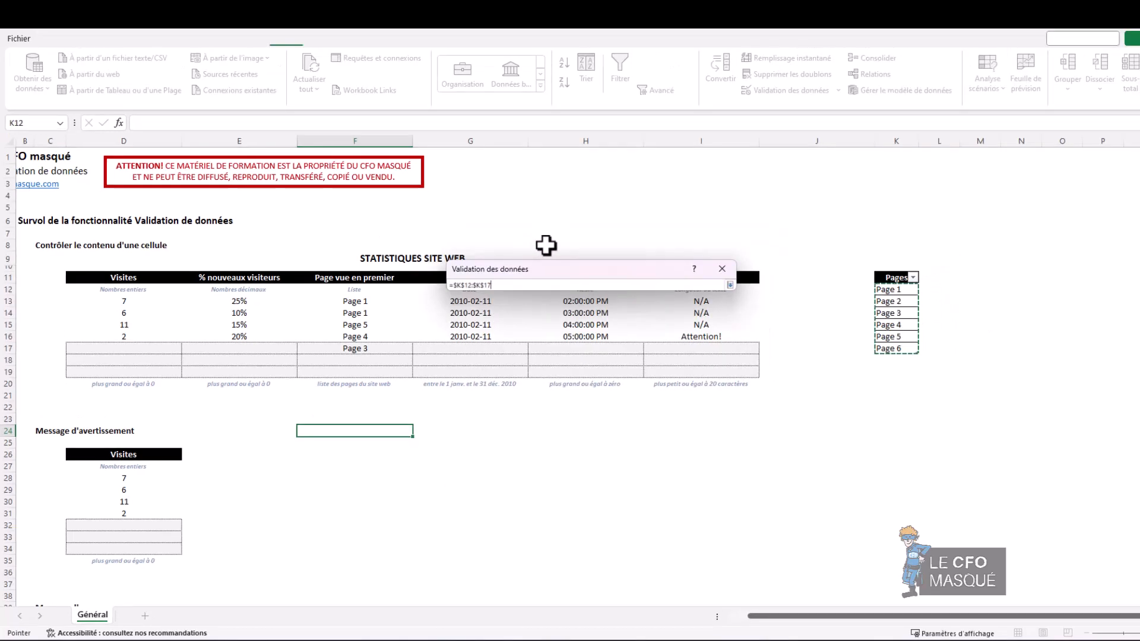
key(Return)
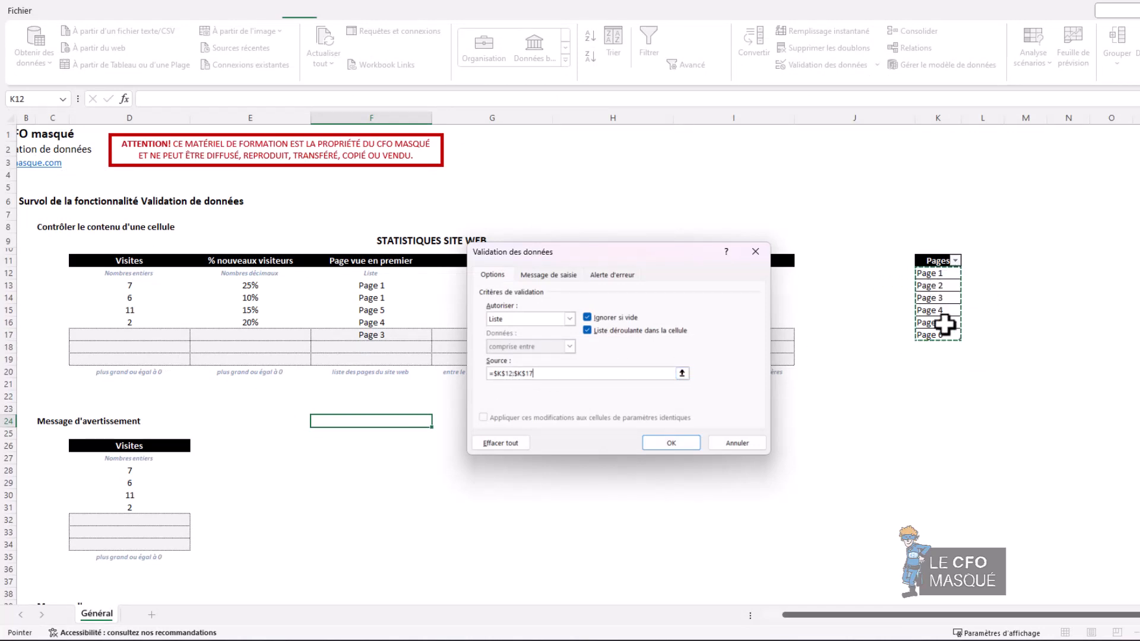
Step: Replace the list source with the comma-separated values Page 1, Page2 and Page 3, and apply the validation to cell F24
drag(552, 373, 437, 366)
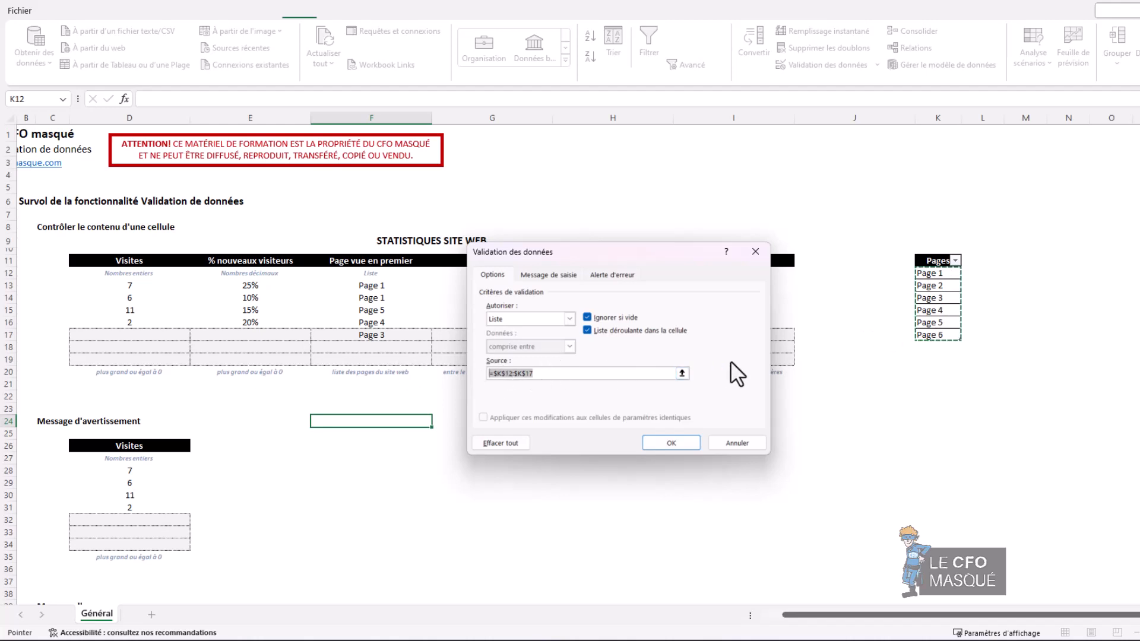
key(Delete)
text(Page 1)
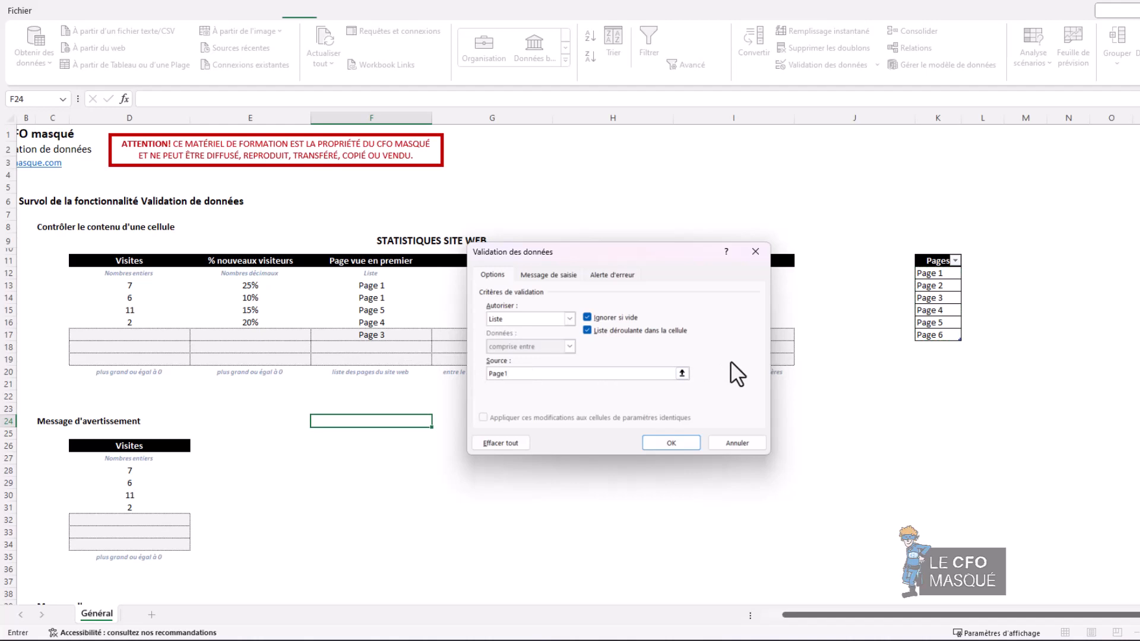
text(,)
text(Page2, Page 3)
click(672, 443)
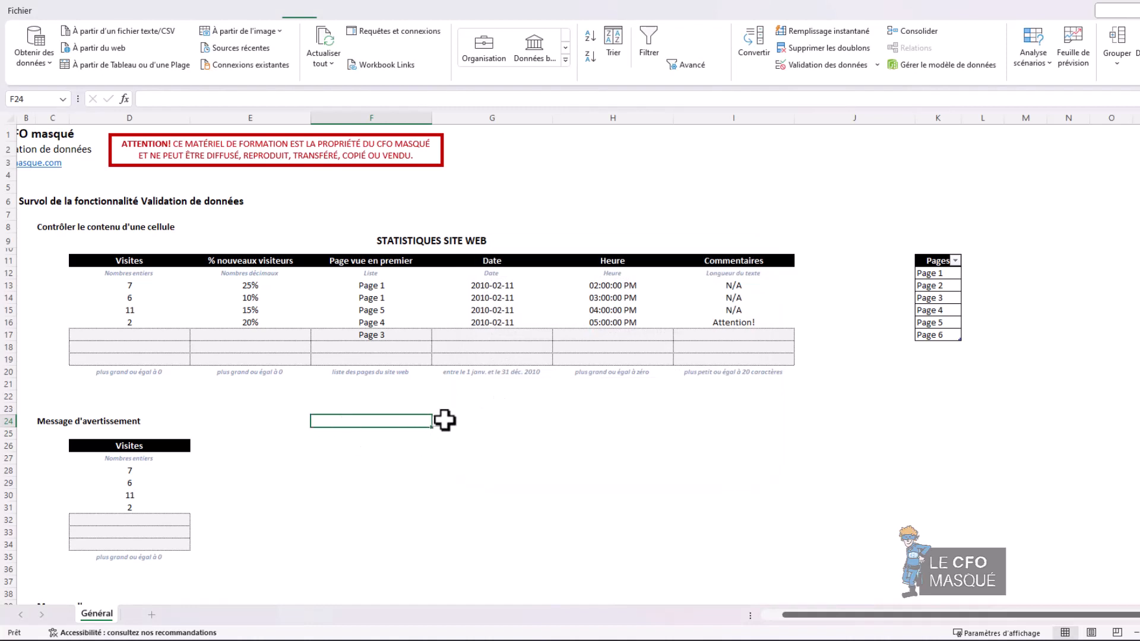
Step: Test the drop-down list in cell F24 by choosing Page 3, Page2 and finally Page 1
click(437, 422)
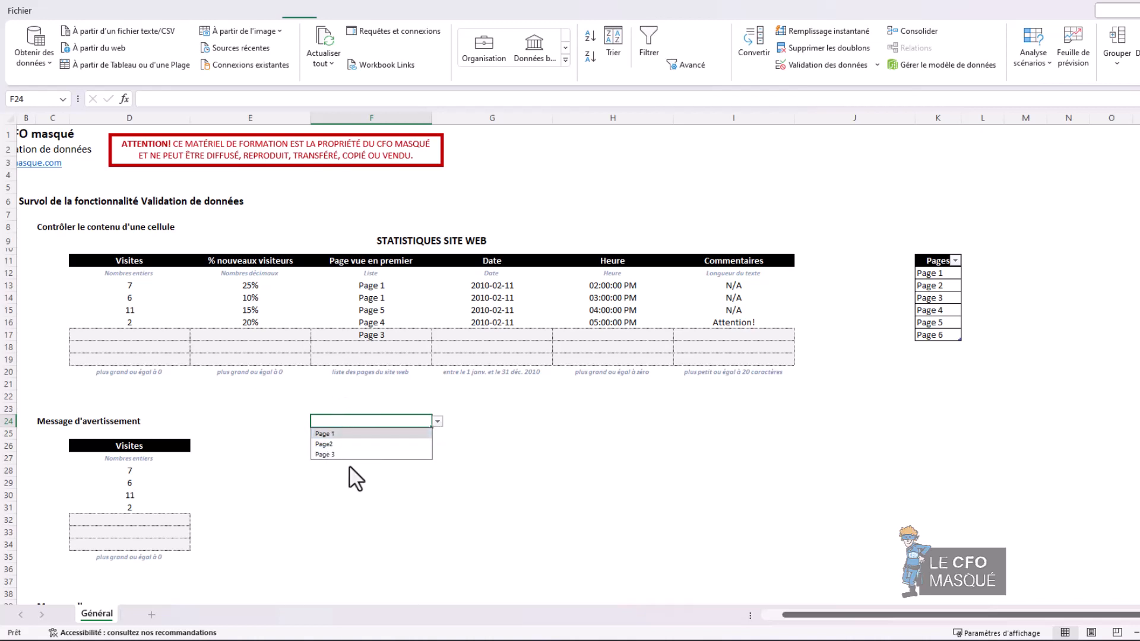
click(324, 454)
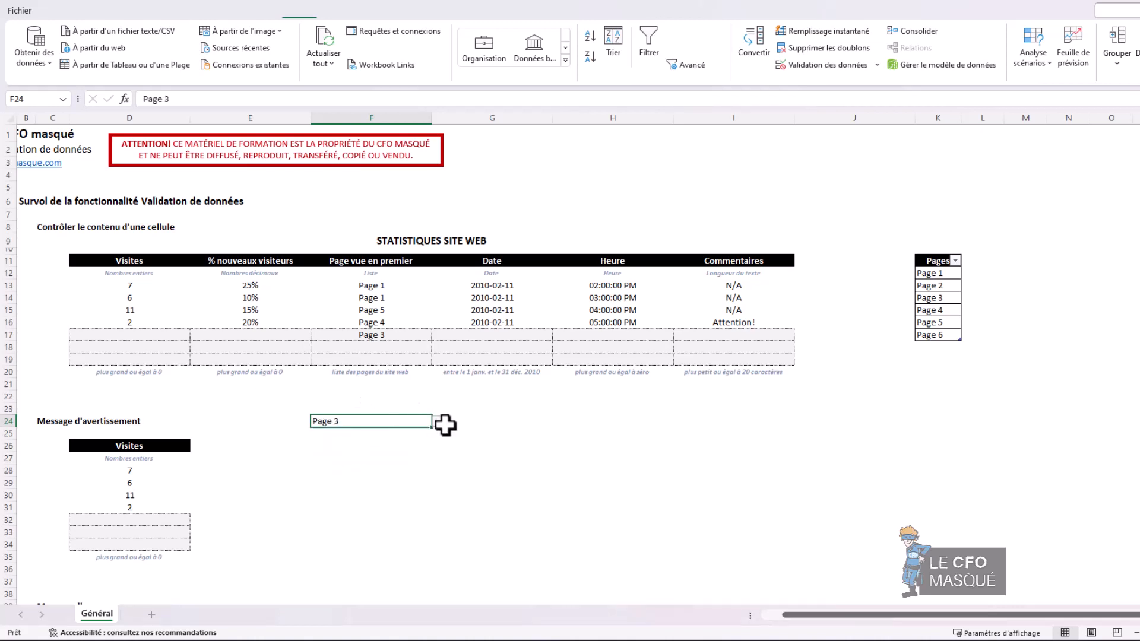
click(438, 421)
click(404, 444)
click(437, 422)
click(395, 434)
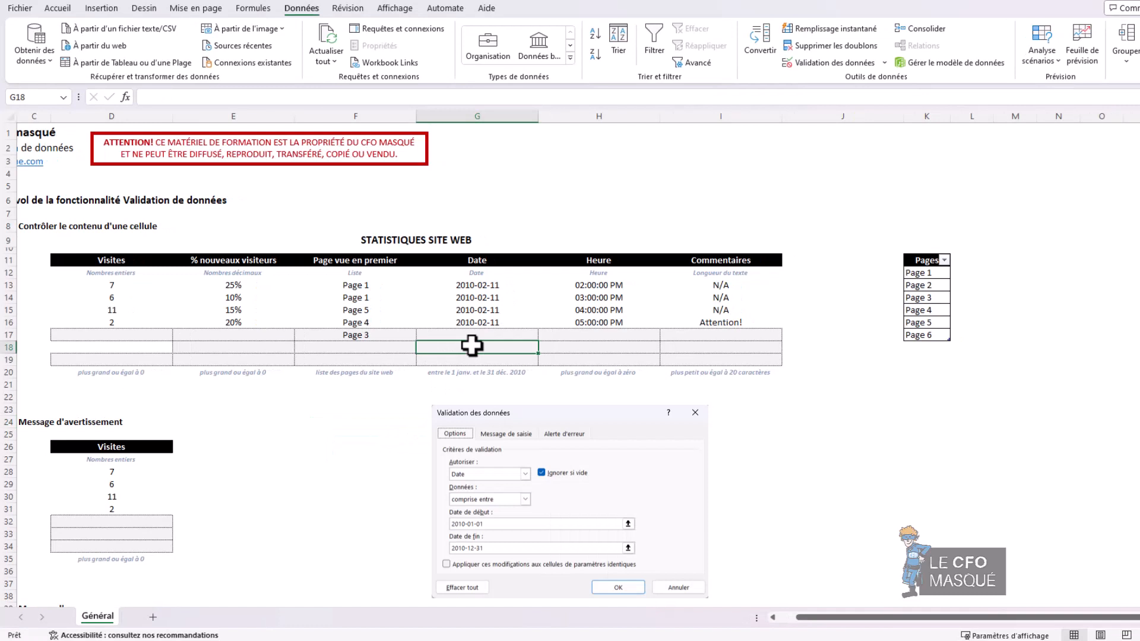
Step: Try to enter the date 2023-04-05 in cell G17 of the Date column, and discard the entry
click(479, 336)
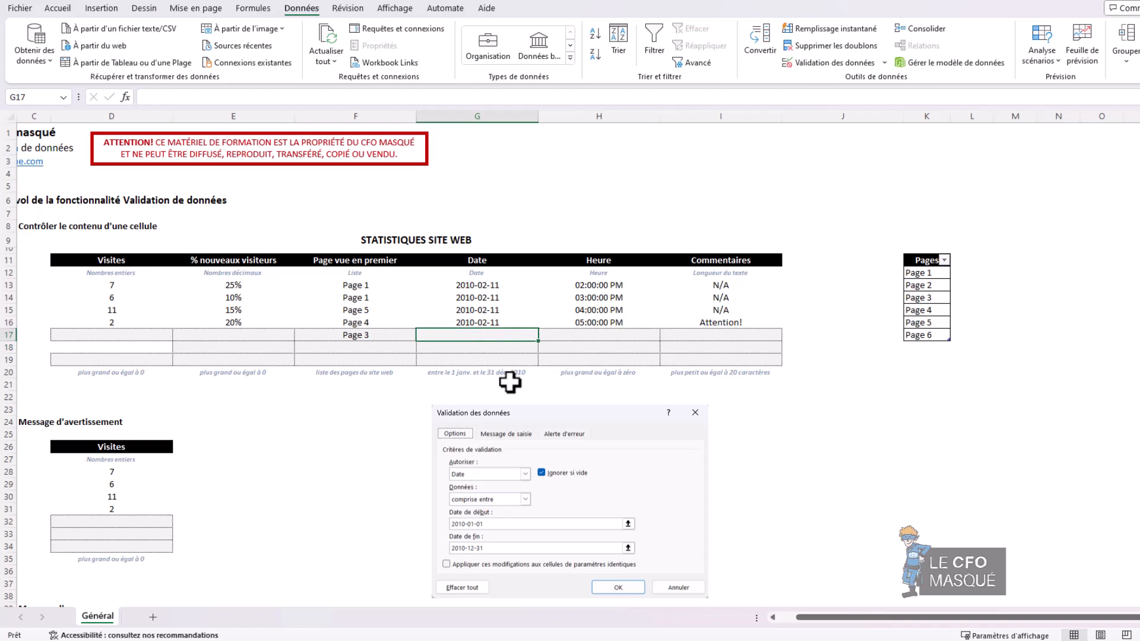
text(2023-04-05)
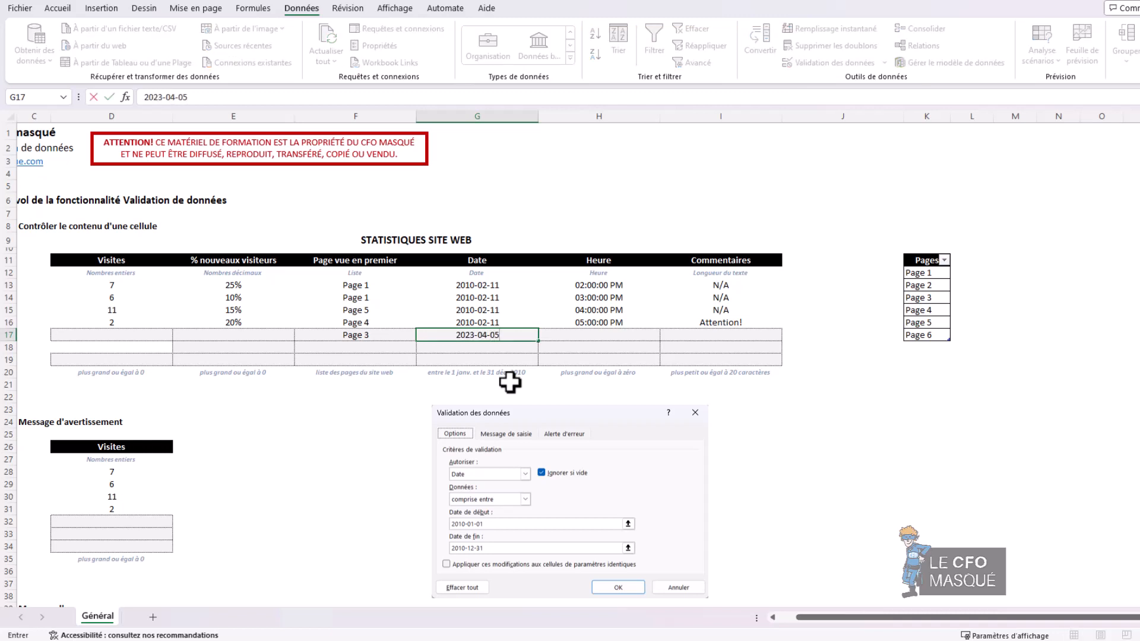
key(Return)
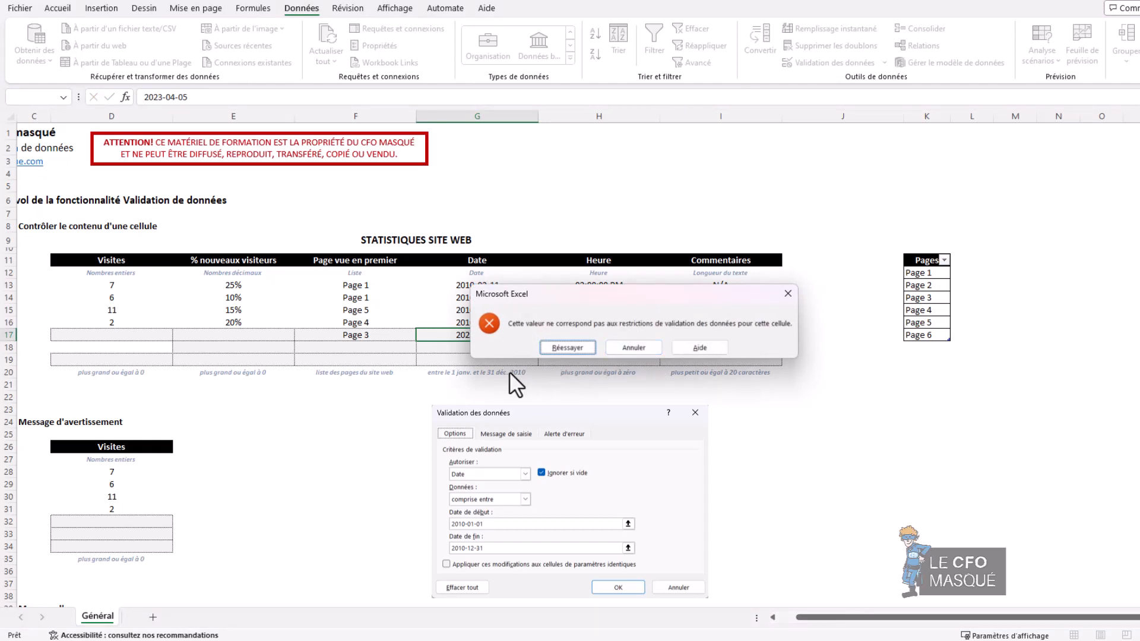
drag(537, 290, 602, 233)
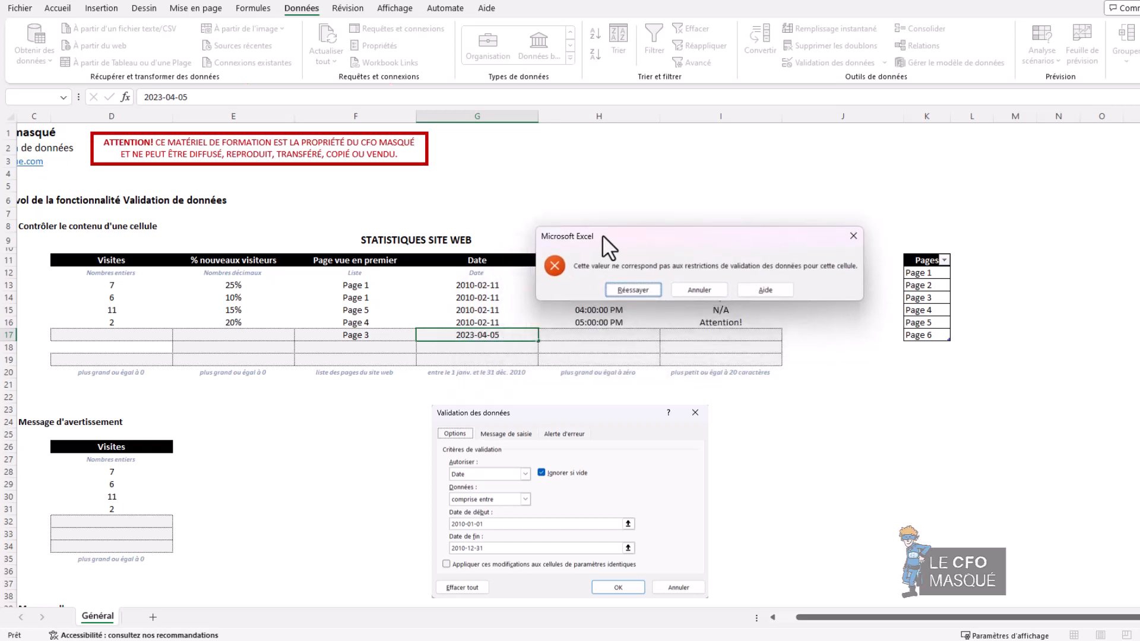
key(Escape)
Step: Try to enter a random text of well over 20 characters in cell I17 of the Commentaires column
click(725, 332)
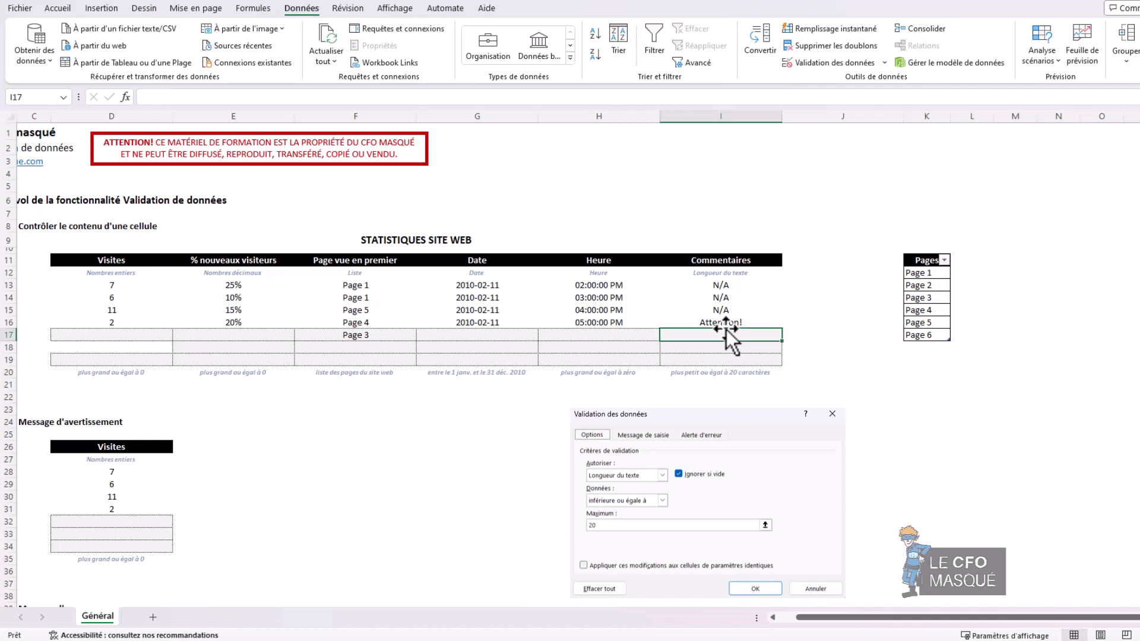
text(toiroi)
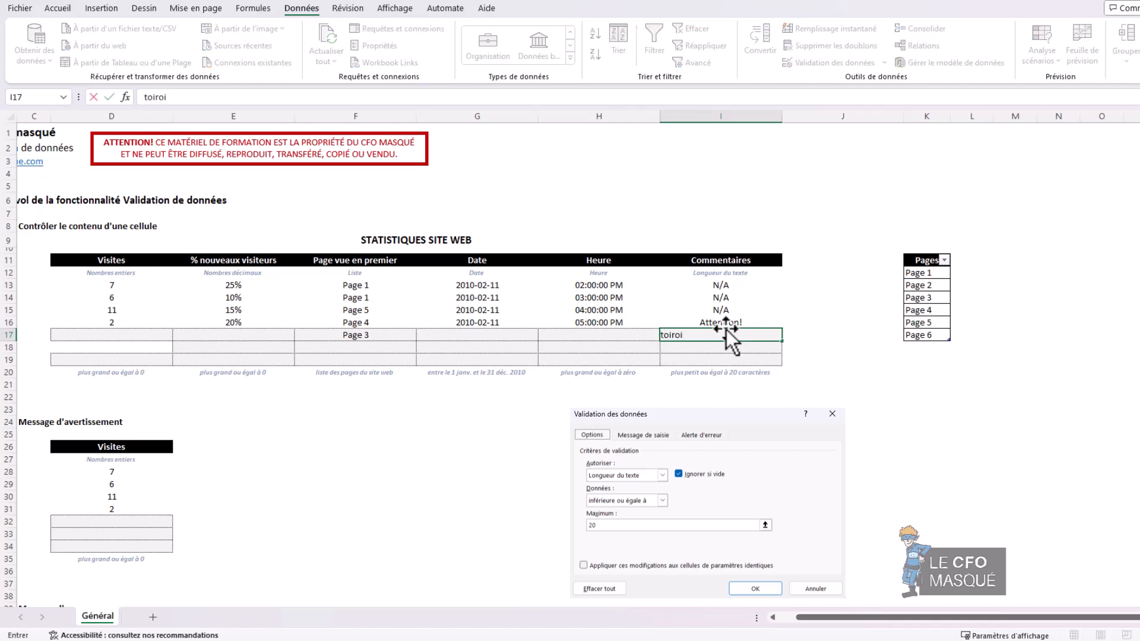
text(oeijeoijoeijeoijeoijeoijeoijeoijeoijeoij)
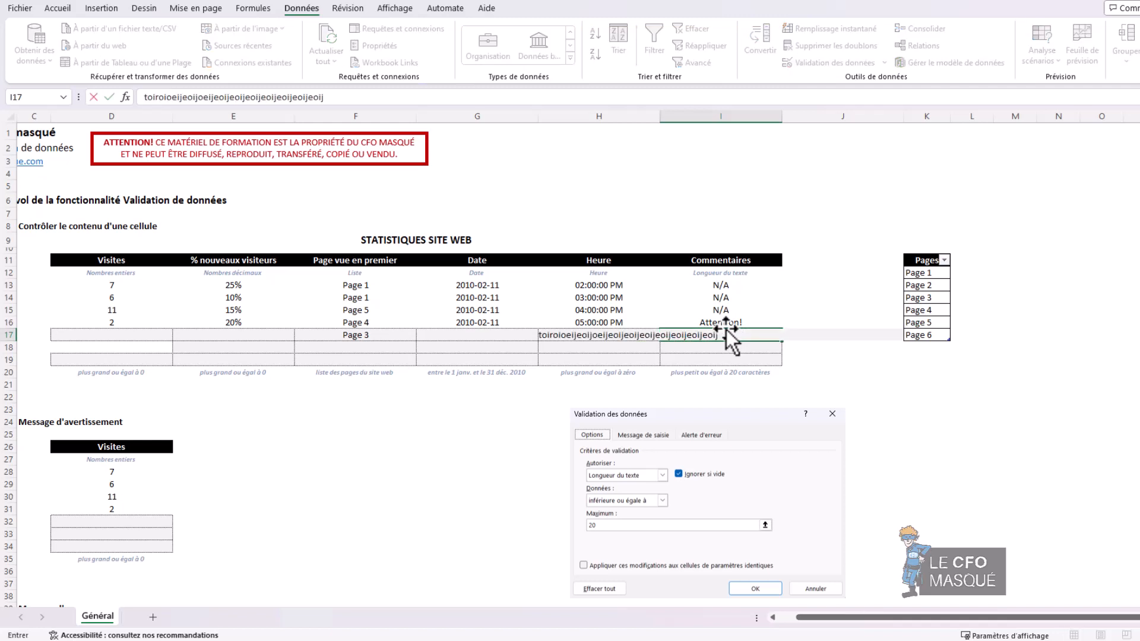
text(eoijeoijeoijeoijeoije)
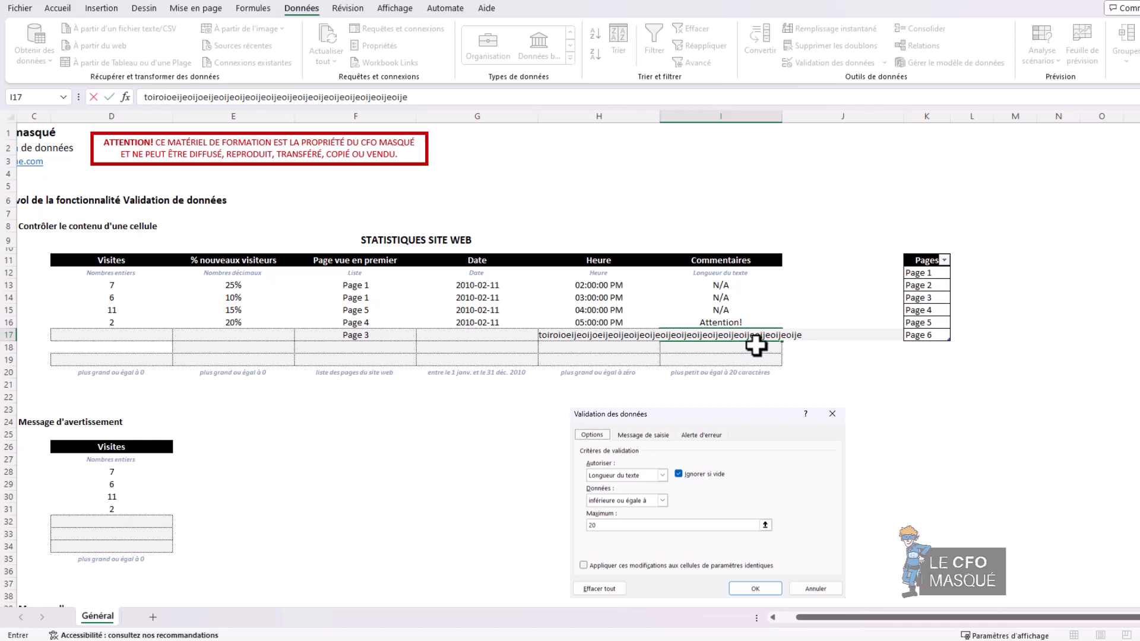
key(Return)
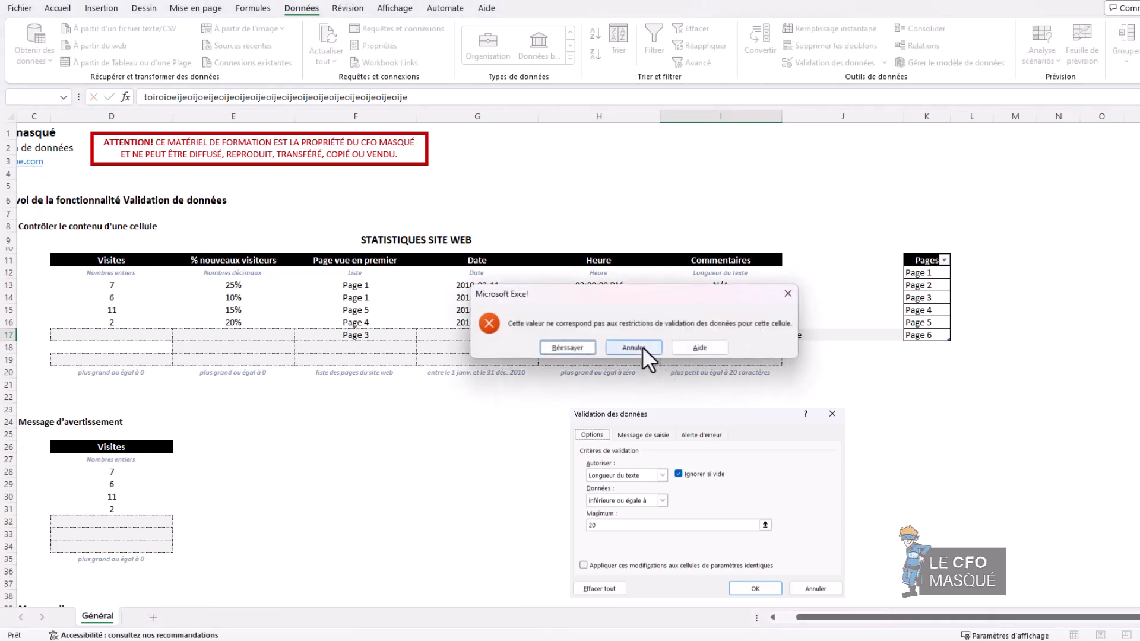
Step: Retry the entry in cell I17 of the Commentaires column with the text CFO MASQUÉ
click(583, 348)
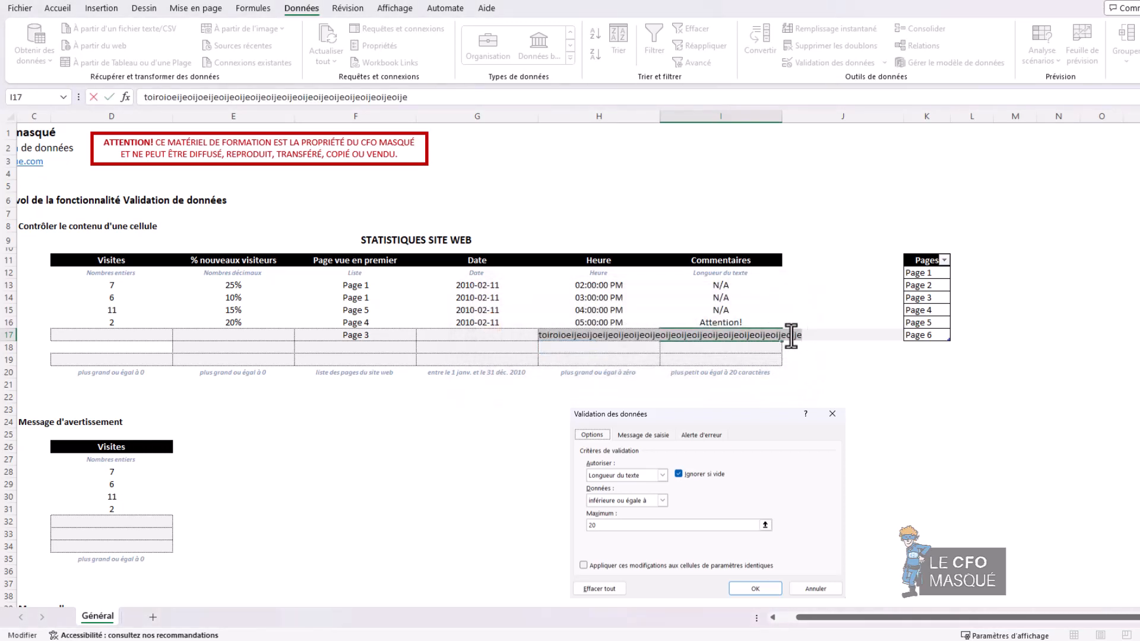
text(CFO MAS)
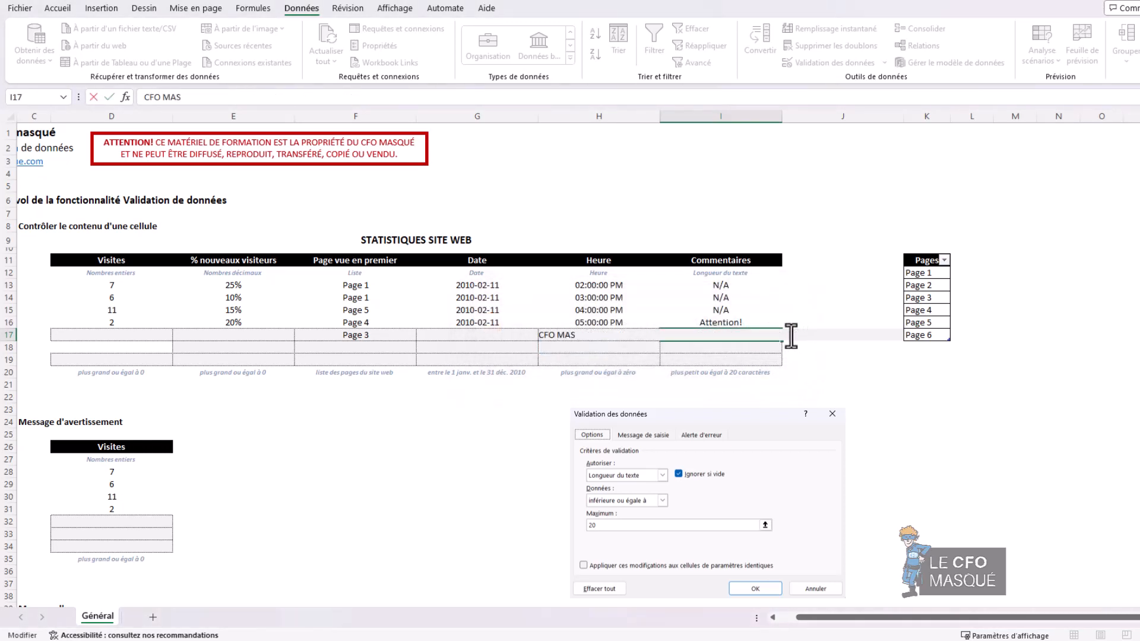
text(QUÉ)
key(Return)
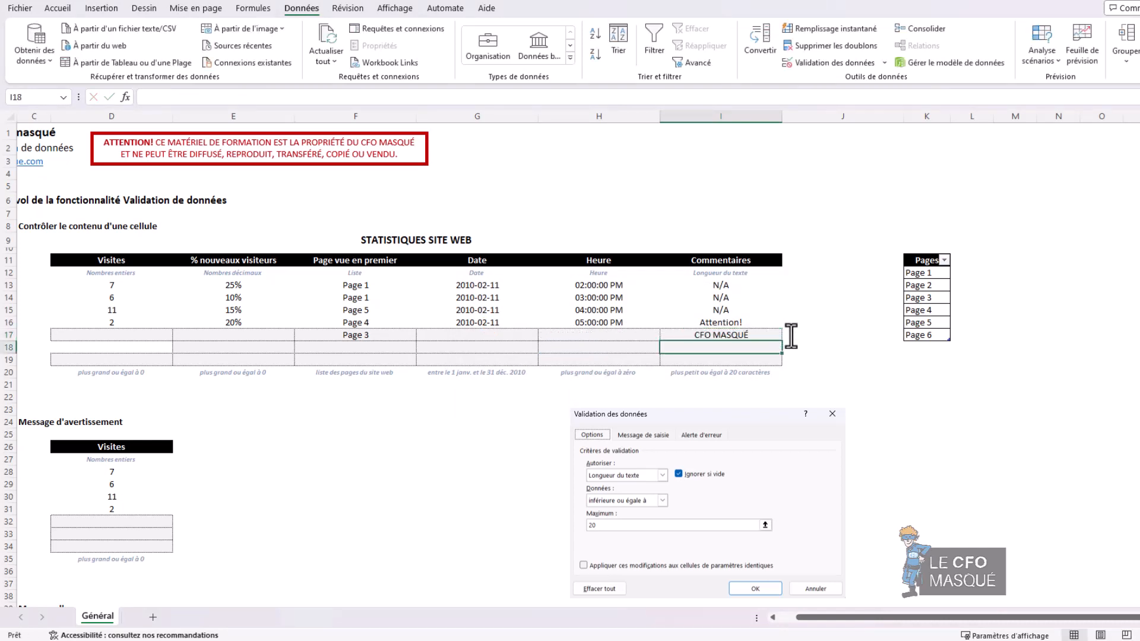
Step: View the input message on Visites cells D29 and D28 in the Message d'avertissement section
scroll(790, 344, down, 2)
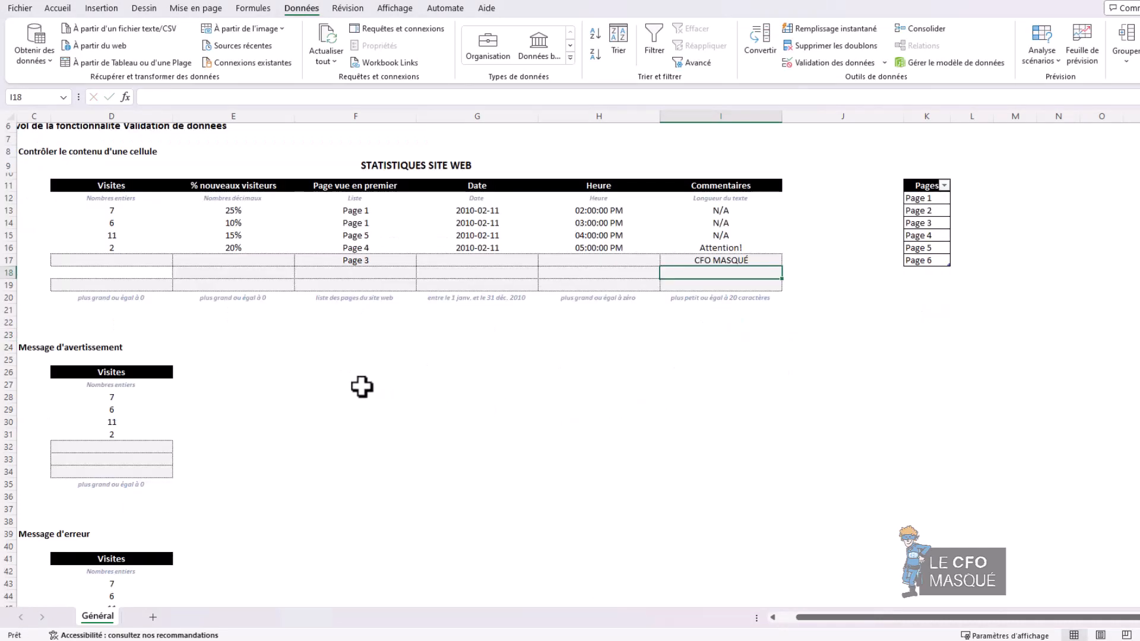
click(123, 409)
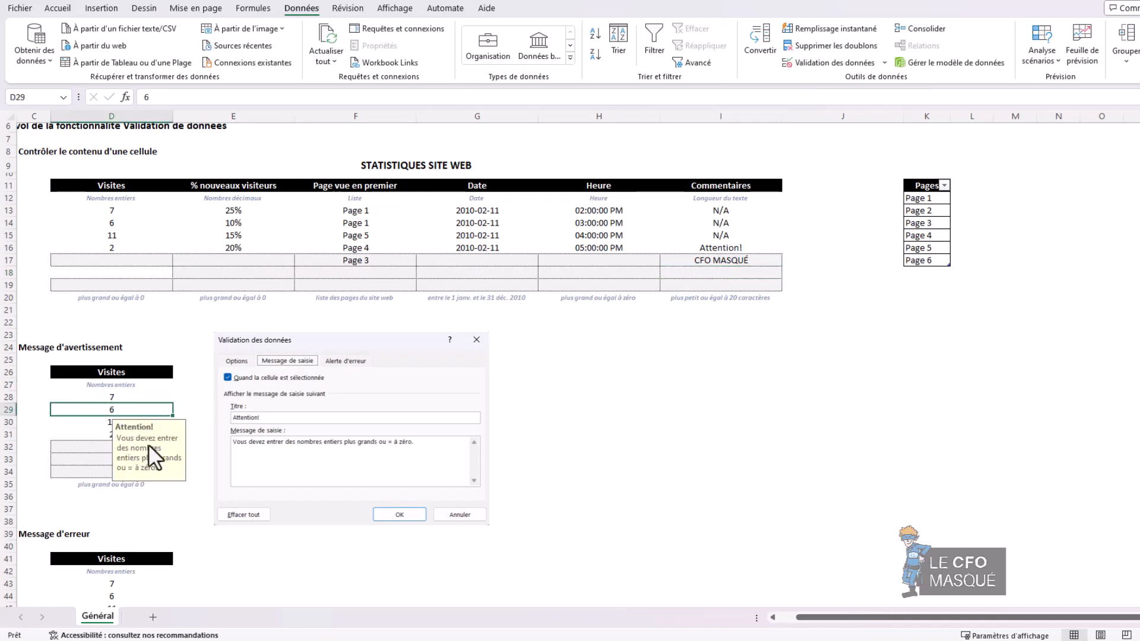
click(102, 397)
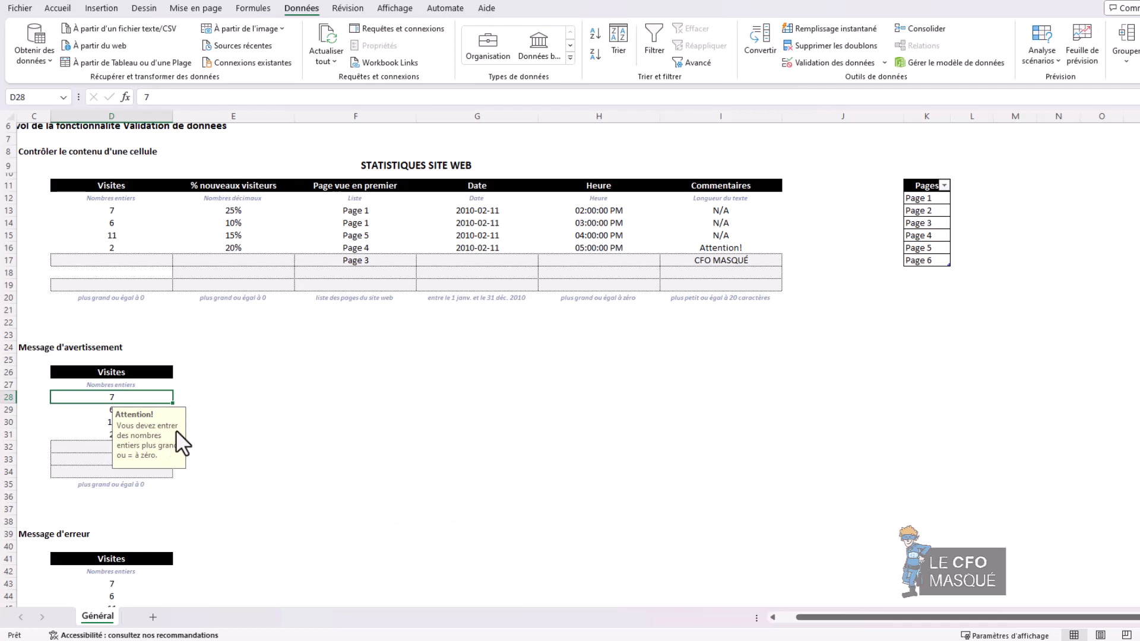
click(303, 457)
Step: Try to enter -5.5 in cell D48 of the Visites column in the Message d'erreur section
scroll(304, 455, down, 3)
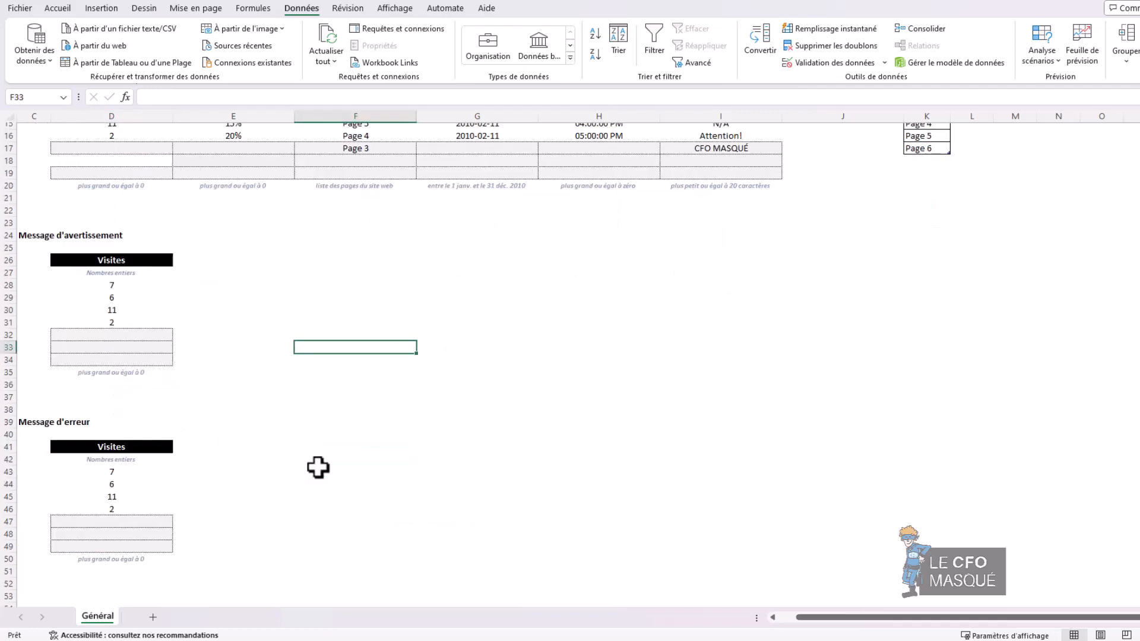
click(127, 474)
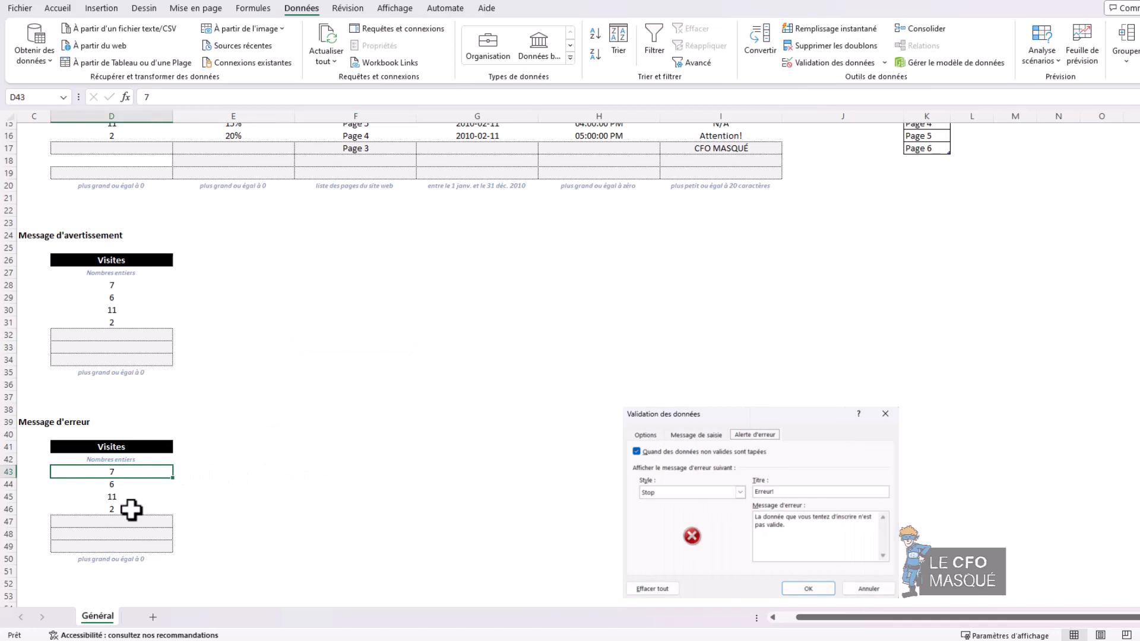
click(101, 536)
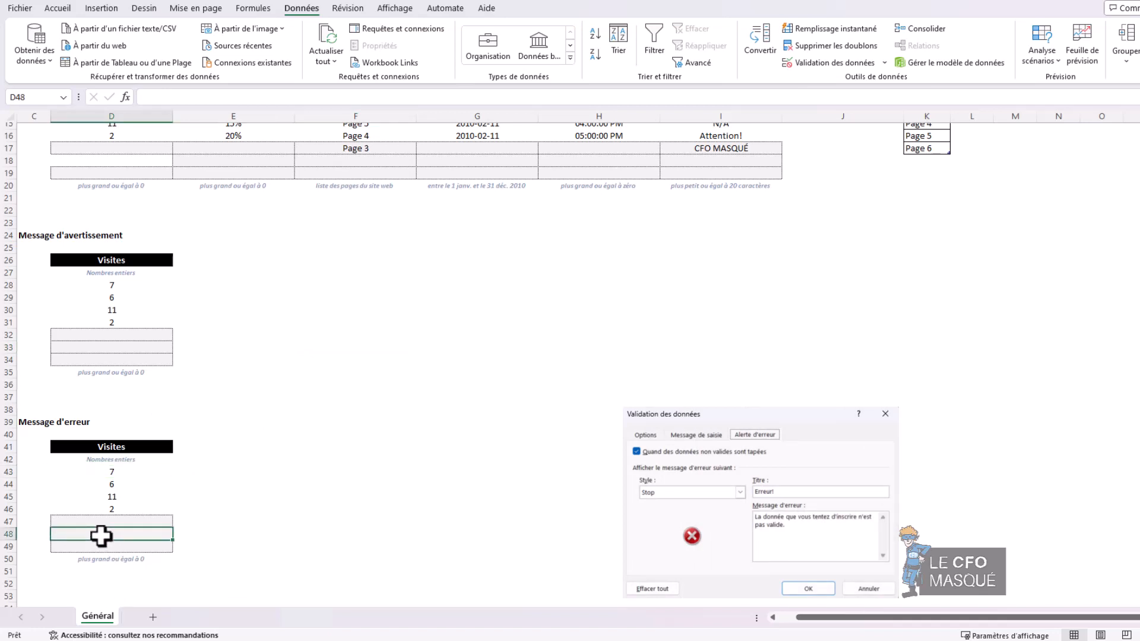
text(-5.5)
key(Return)
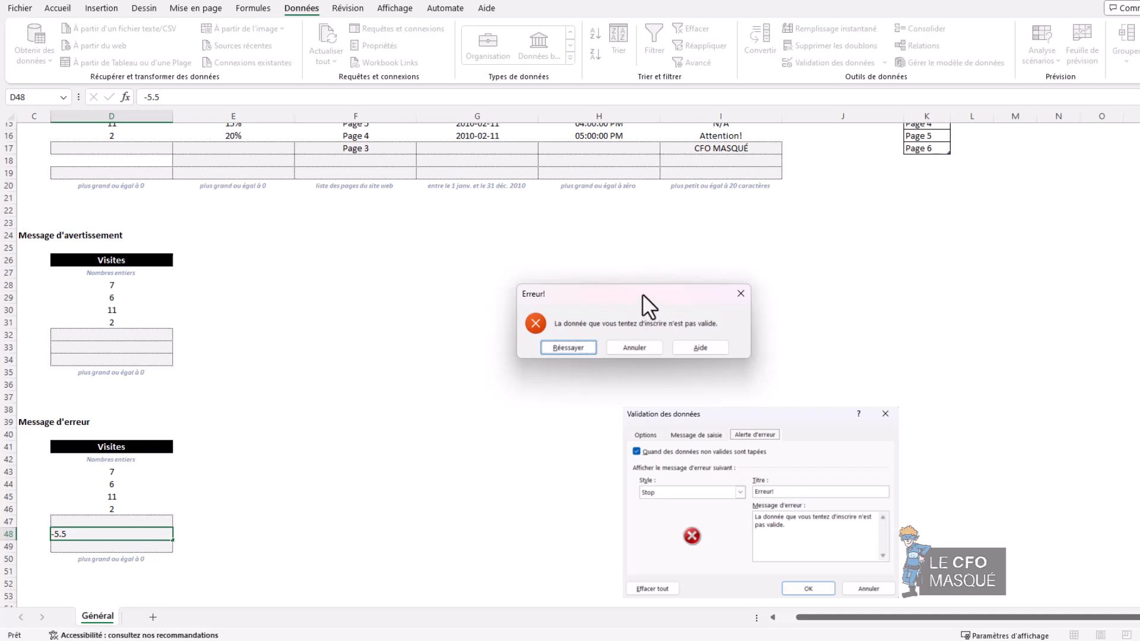
drag(581, 294, 423, 414)
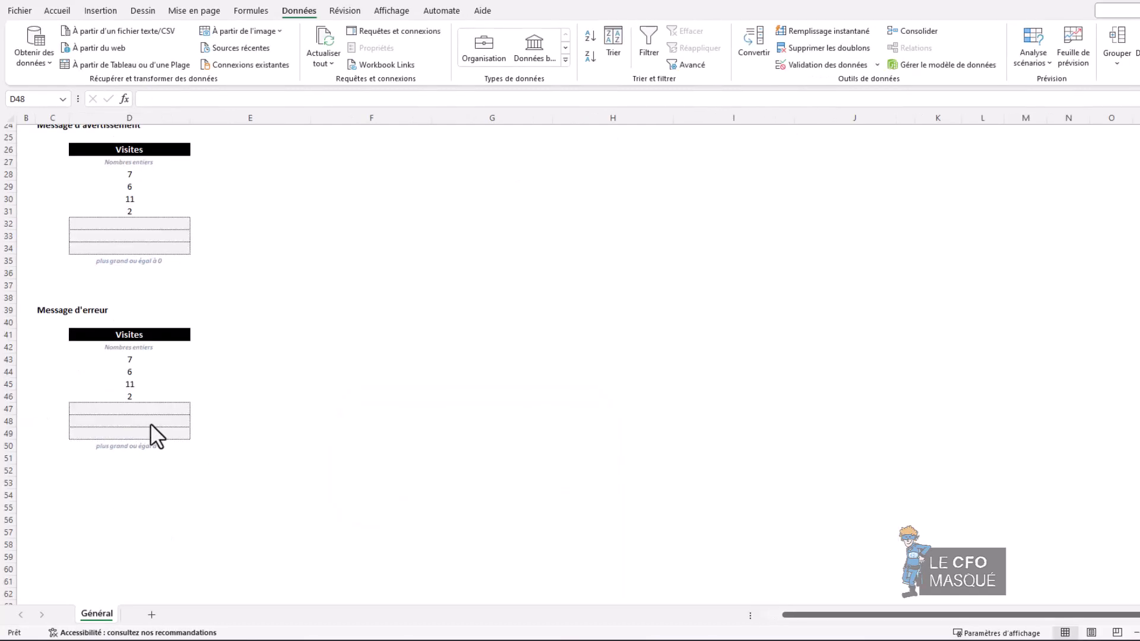
Step: Enter allo in cell D48 of the Message d'erreur table and accept it despite the validation warning
click(159, 421)
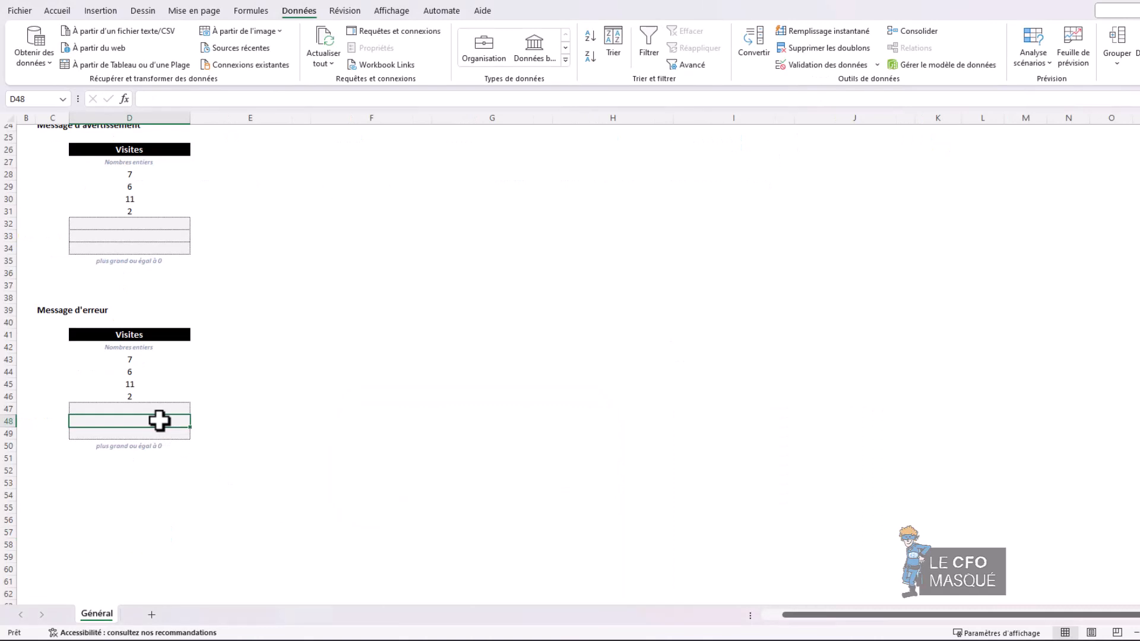
text(allo)
key(Return)
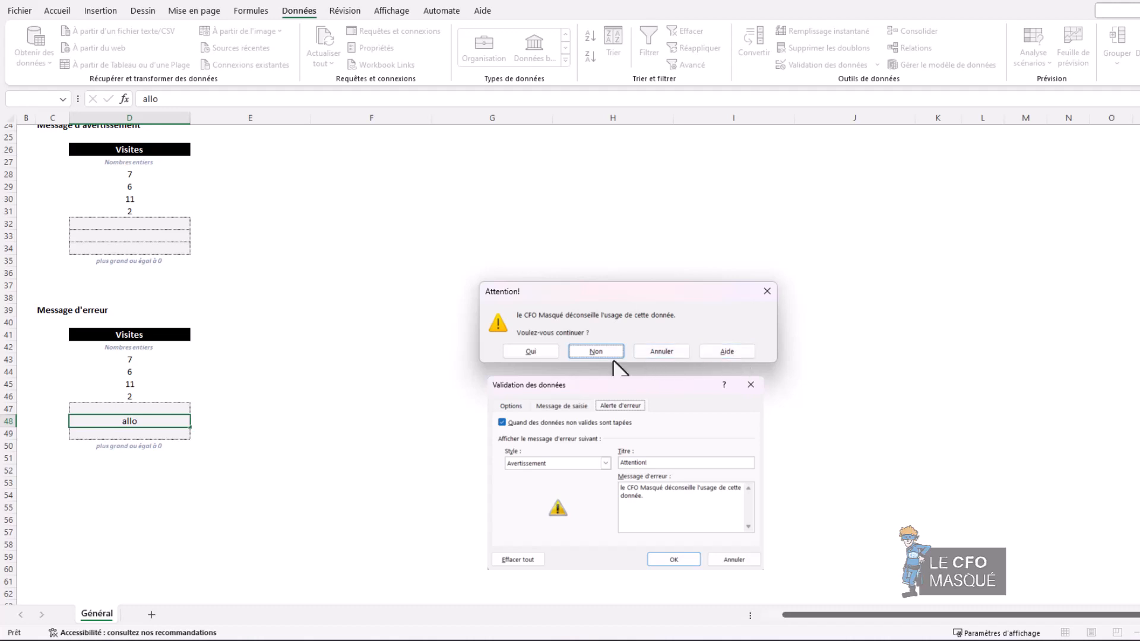
click(531, 351)
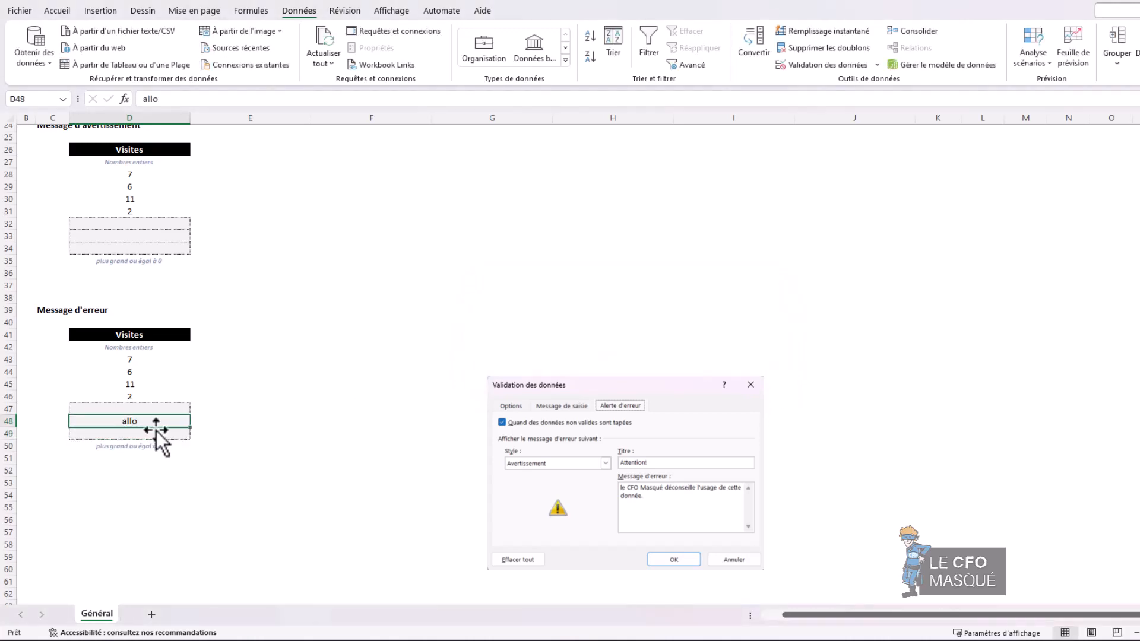
Step: Enter allo in cell D49 of the Message d'erreur table
click(140, 435)
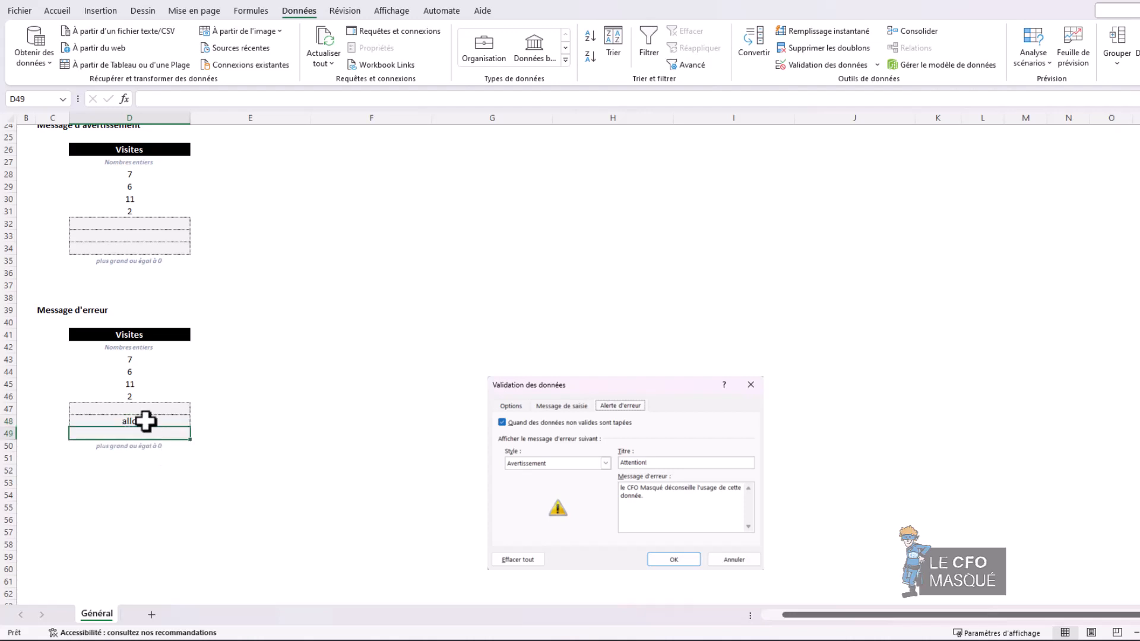
text(allo)
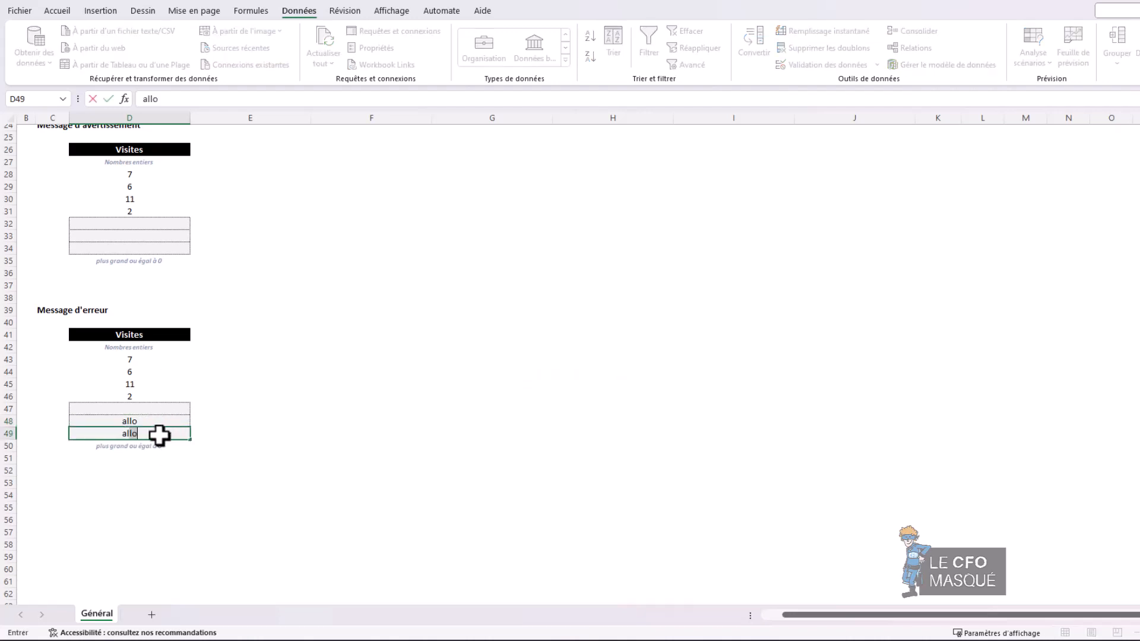
key(Return)
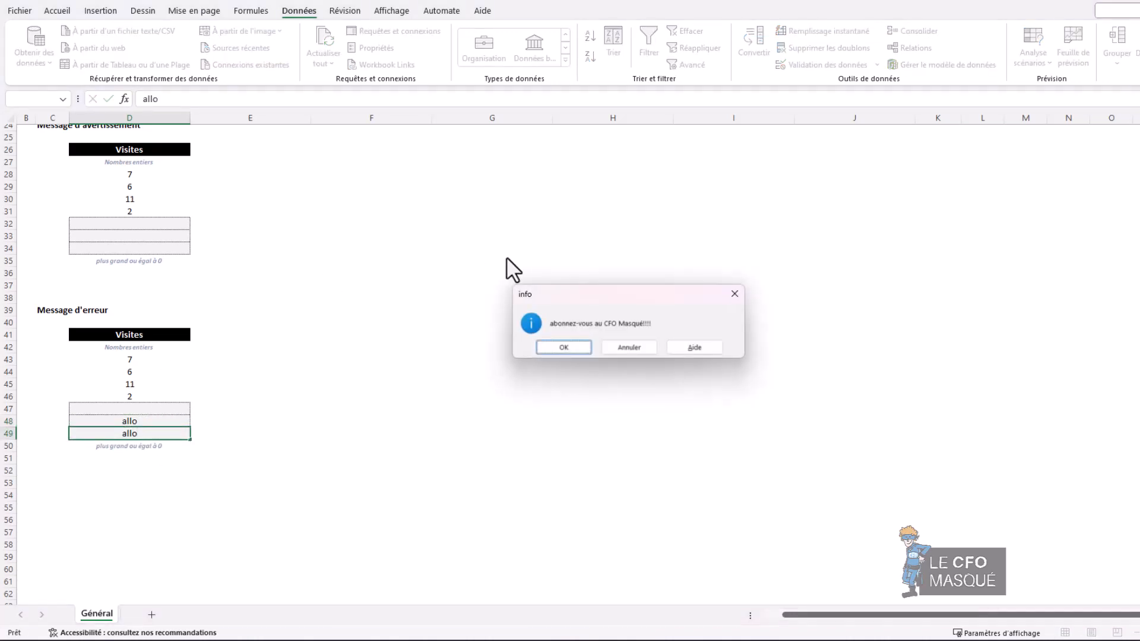